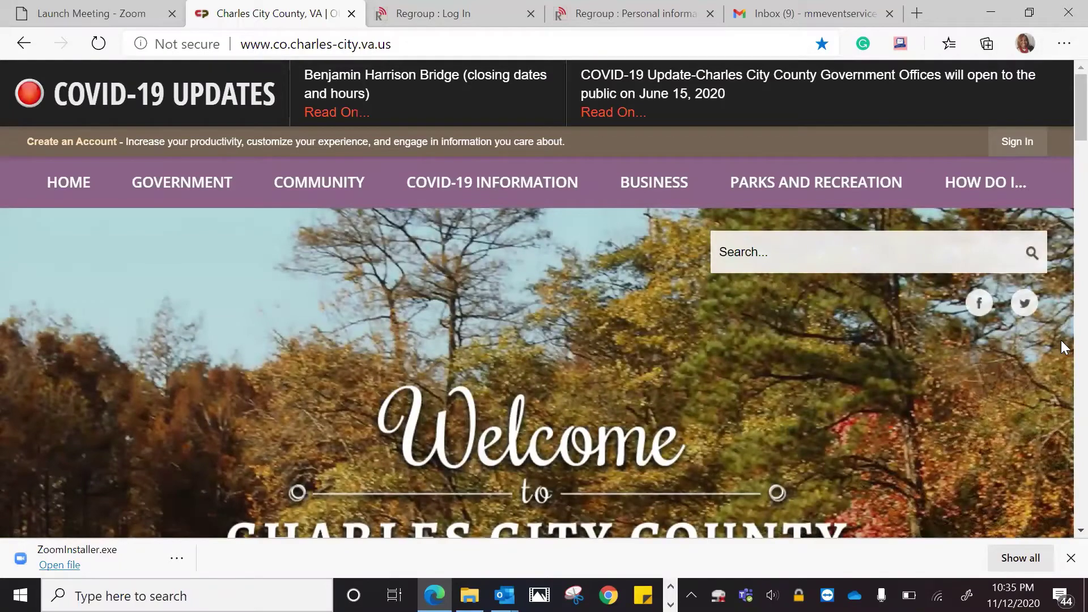
Scroll through the Charles City County homepage with its COVID-19 updates and welcome banner
scroll(1059, 107, down, 2)
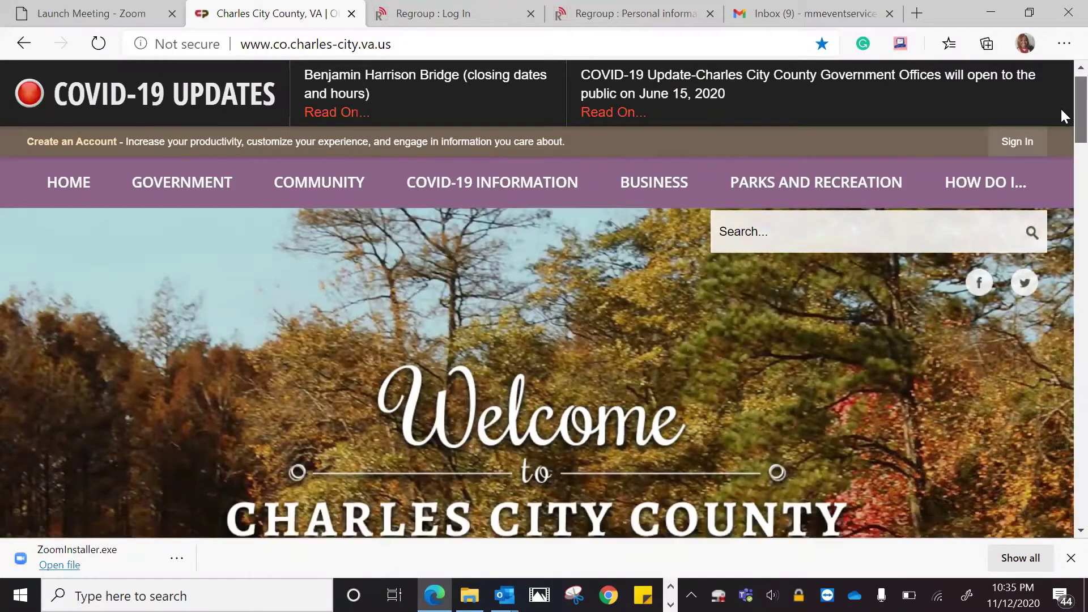
scroll(1061, 115, up, 1)
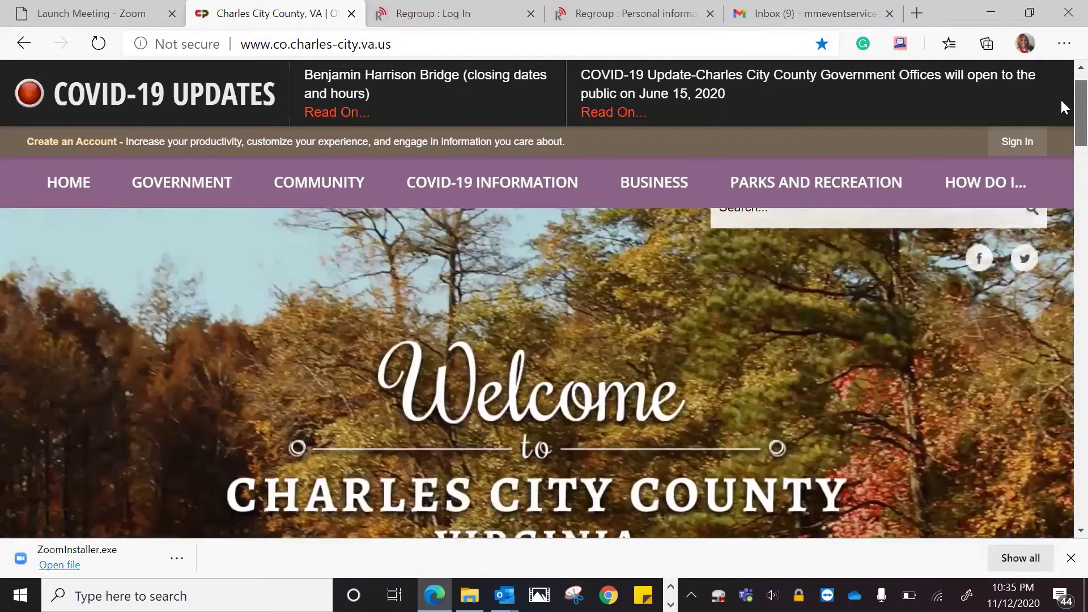
scroll(1060, 107, down, 1)
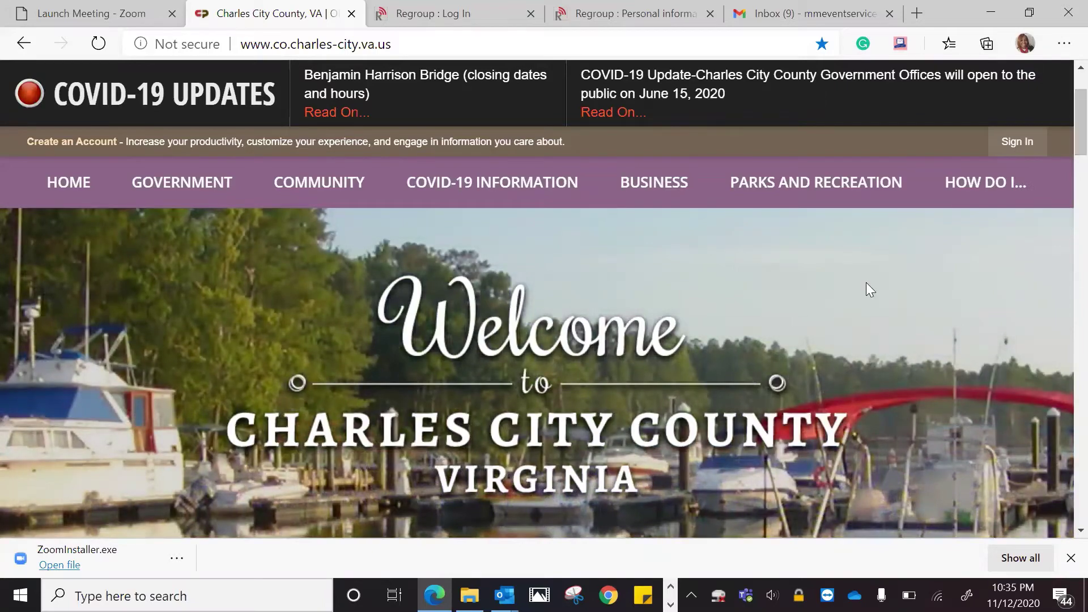
Open the Civic Alert mass notification signup from the How Do I... services list
click(992, 184)
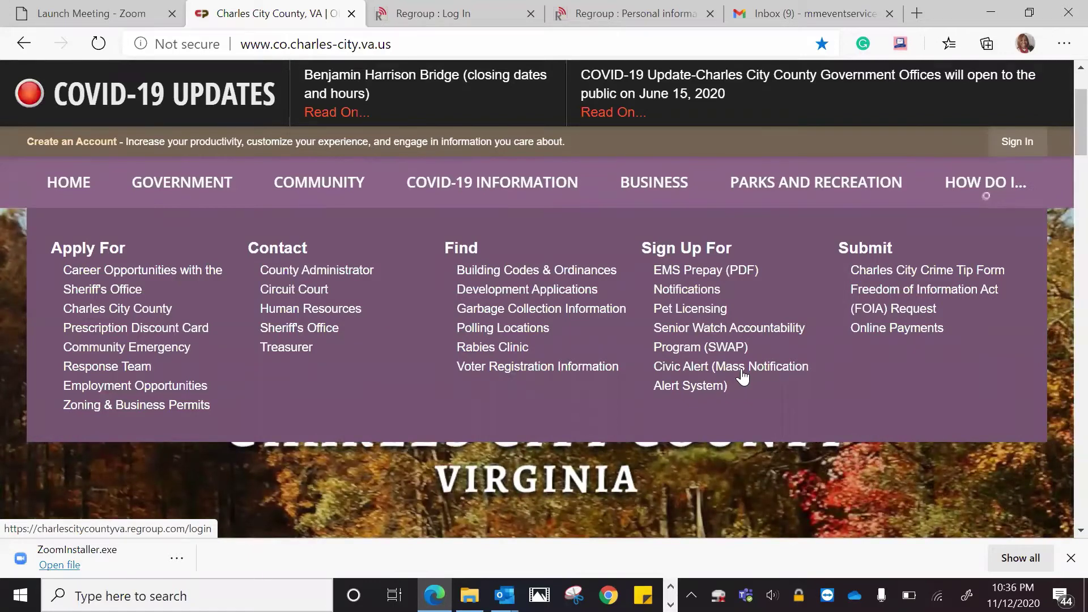
right_click(742, 376)
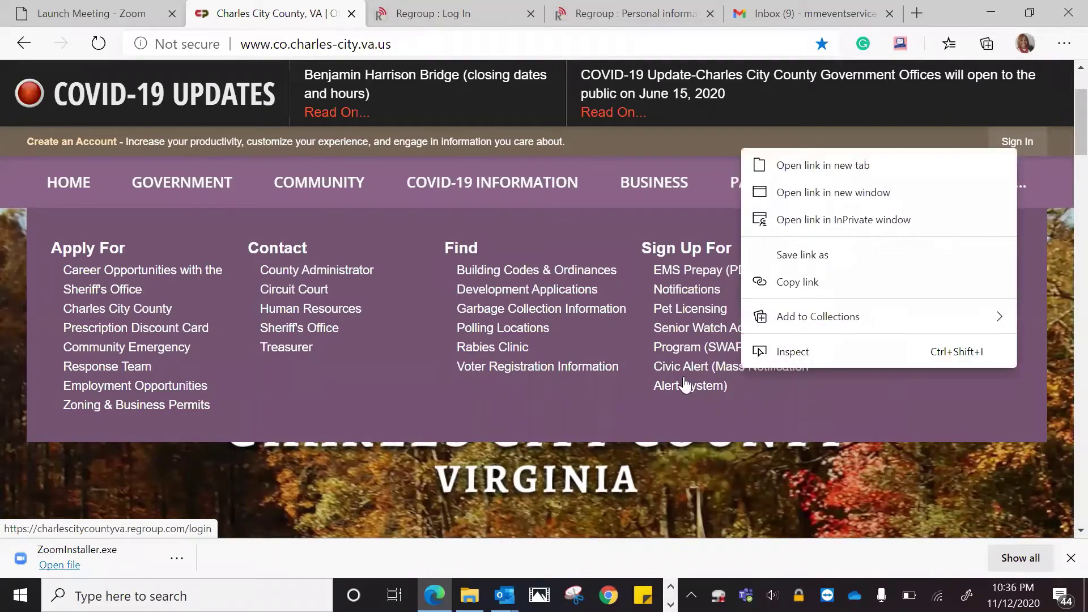
key(Escape)
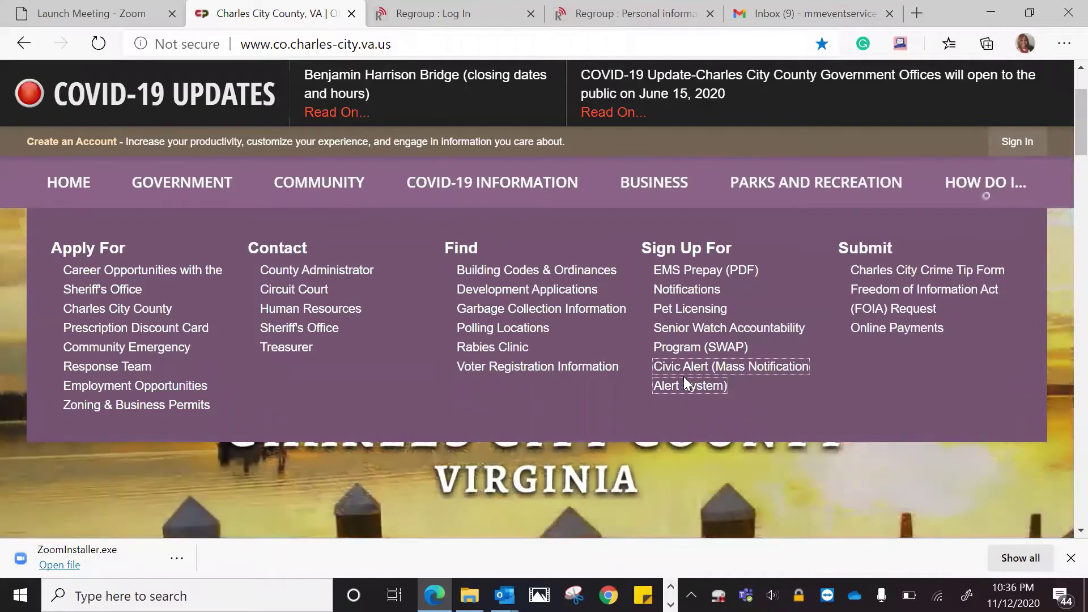
click(679, 378)
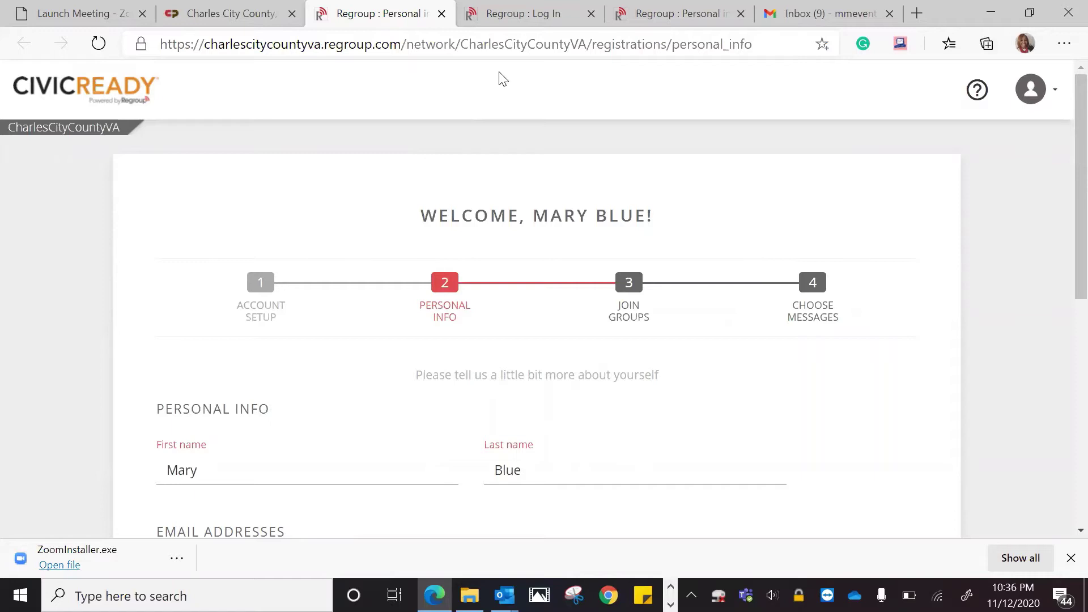
Switch to the Regroup sign-up tab and pass the I'm not a robot check
key(ctrl+Tab)
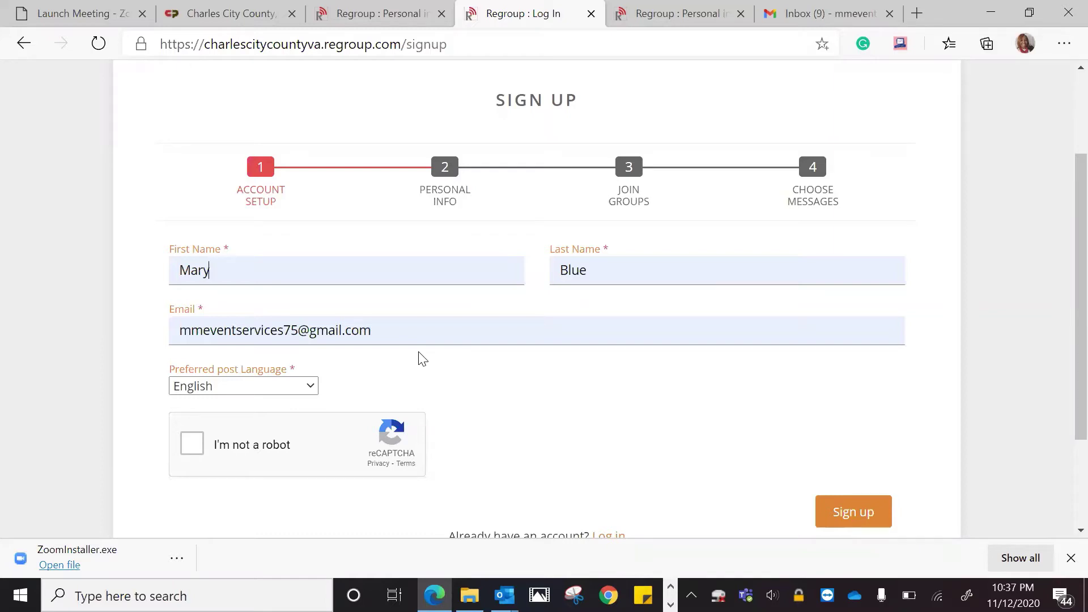
click(190, 449)
Submit the sign-up and review the Personal Info page's prefilled name and primary email
click(865, 519)
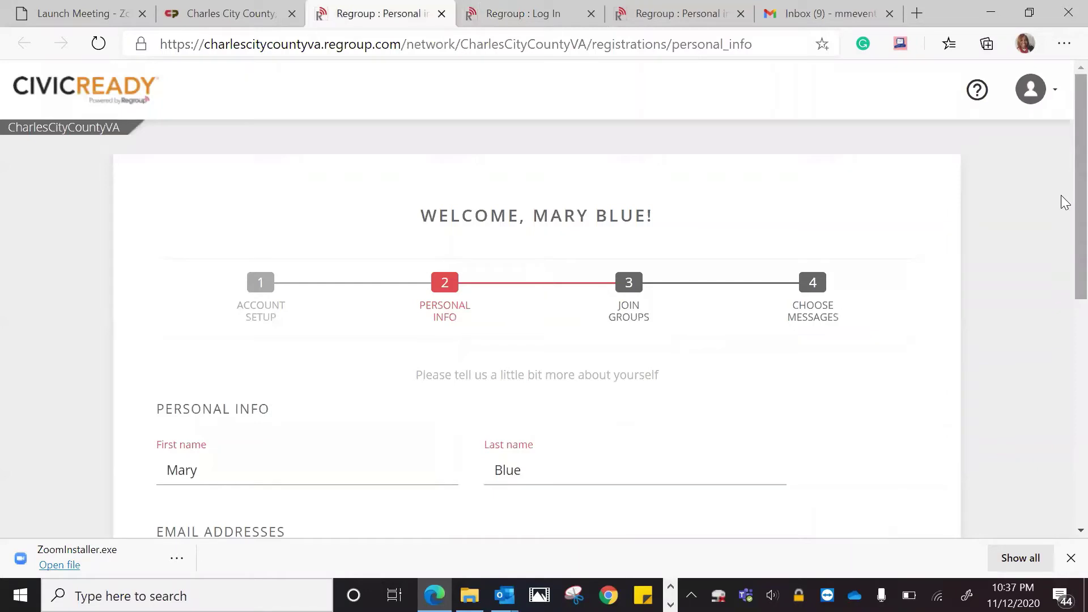
scroll(1064, 244, down, 1)
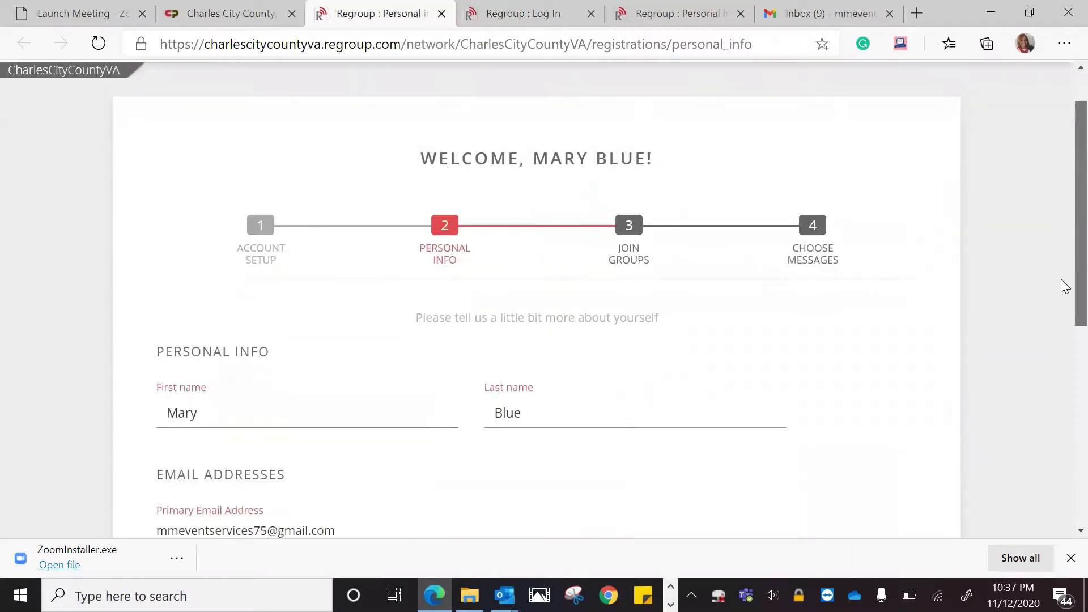
scroll(1063, 289, down, 2)
scroll(1060, 274, up, 1)
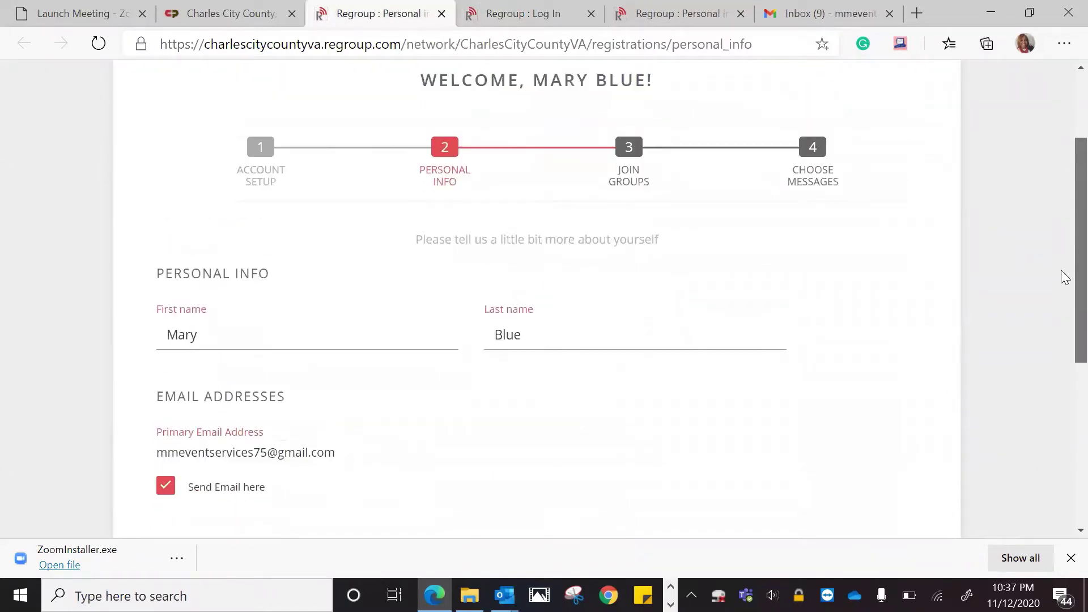
scroll(1060, 317, down, 3)
scroll(1063, 317, up, 4)
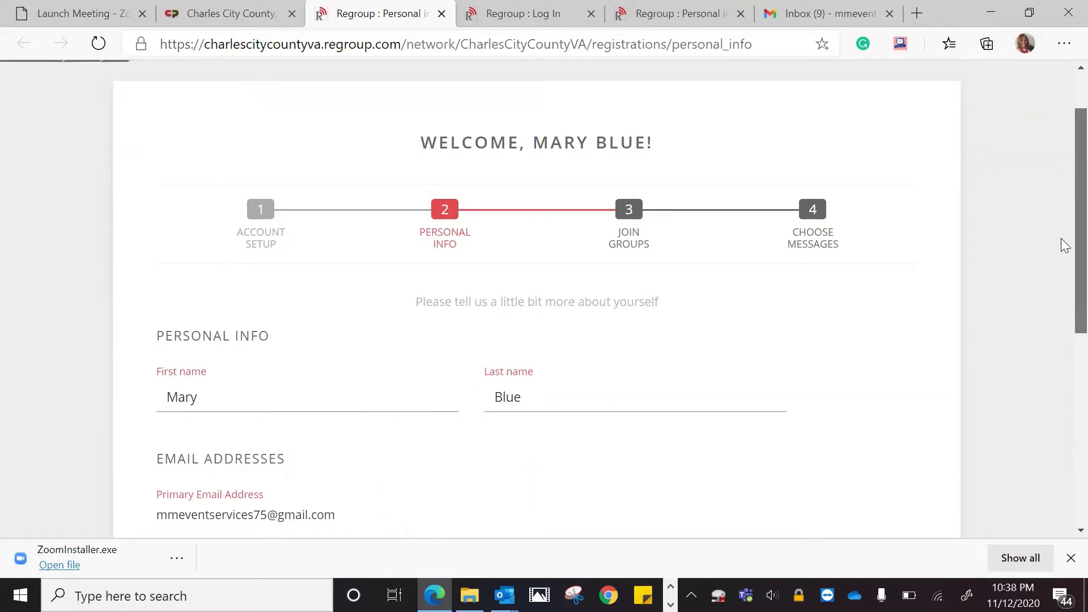
scroll(1062, 260, down, 3)
scroll(1061, 253, up, 2)
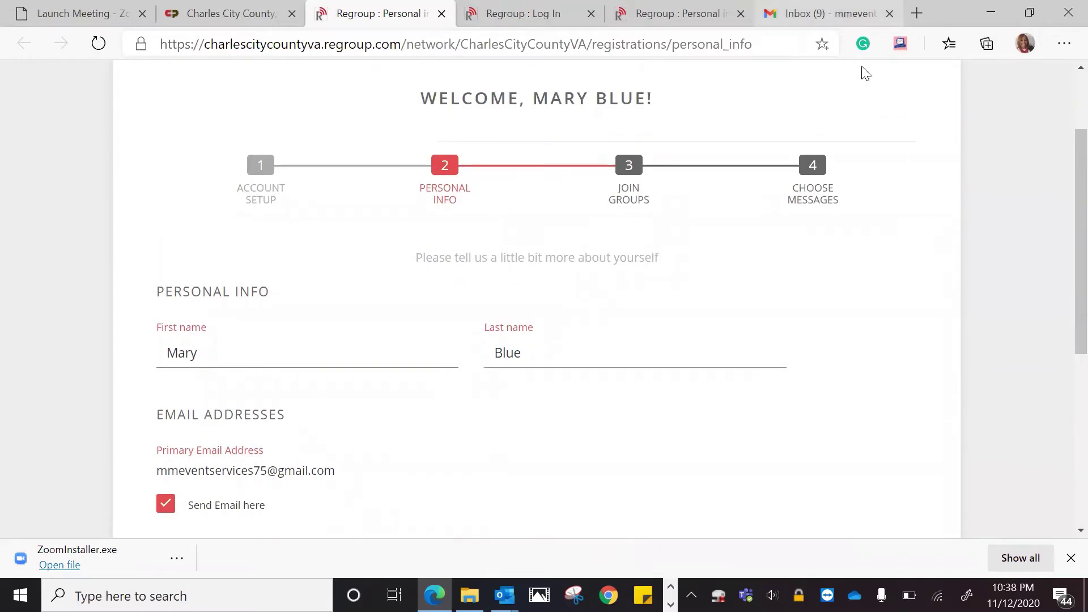
In Gmail, open the 'Changes to Your CivicPlus Account' email and reveal its VALIDATE ACCOUNT button
key(ctrl+9)
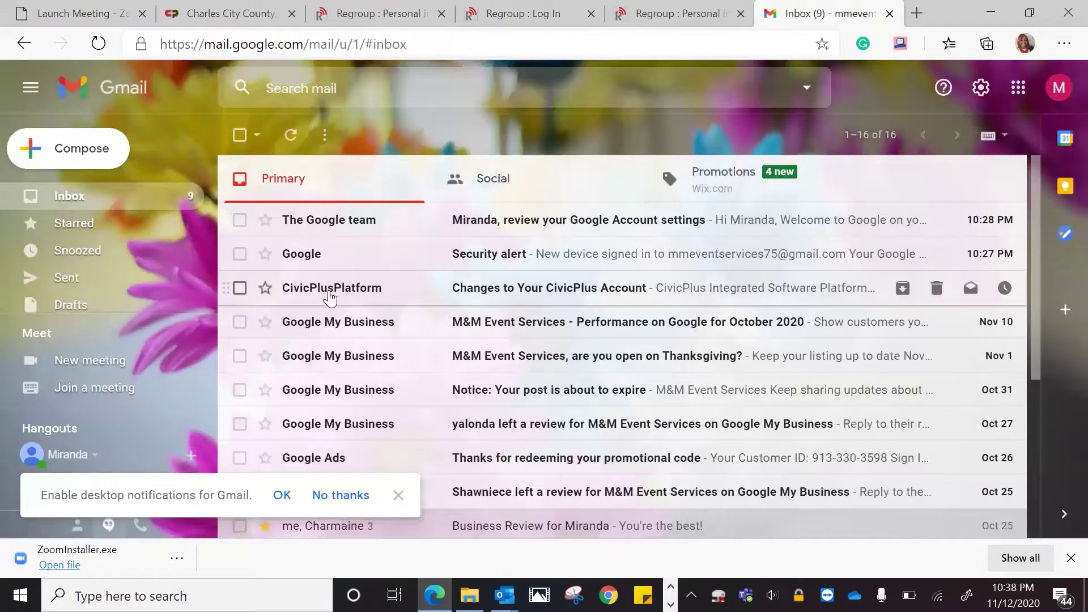
mouse_move(360, 290)
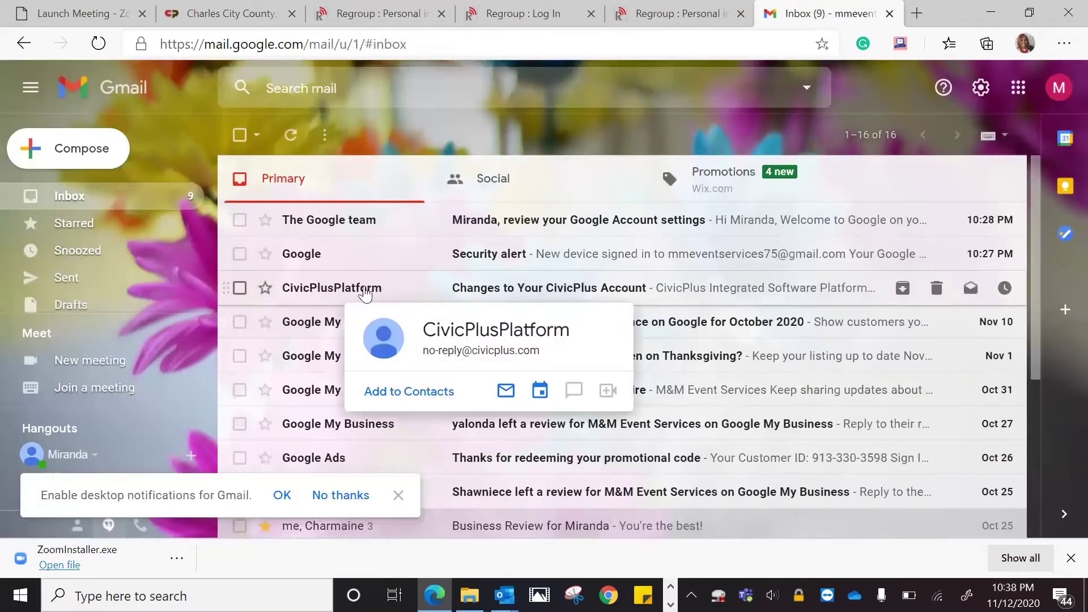
click(481, 290)
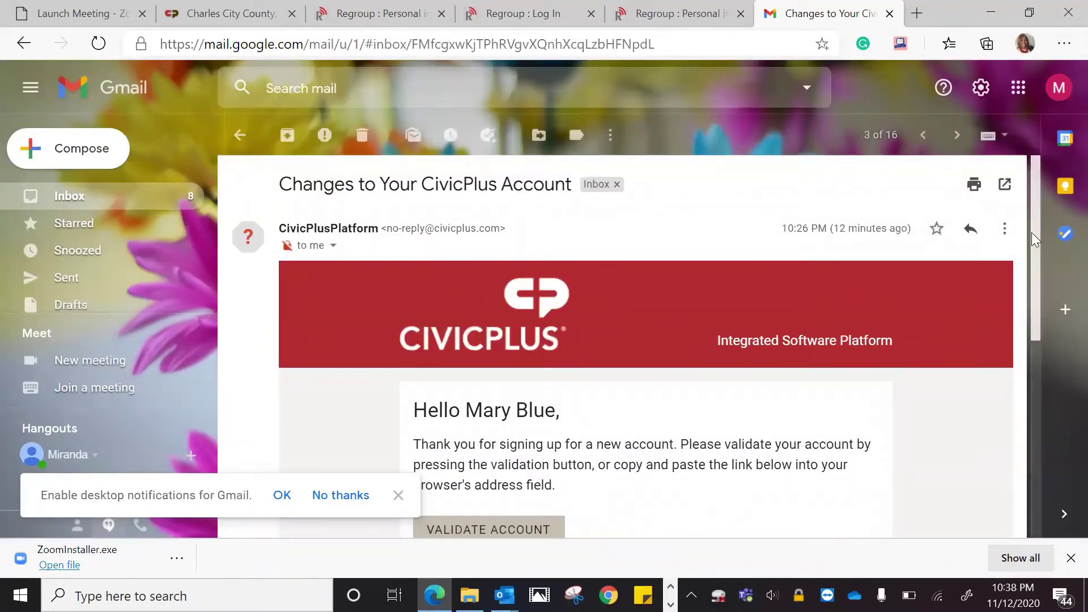
drag(1031, 244, 1029, 293)
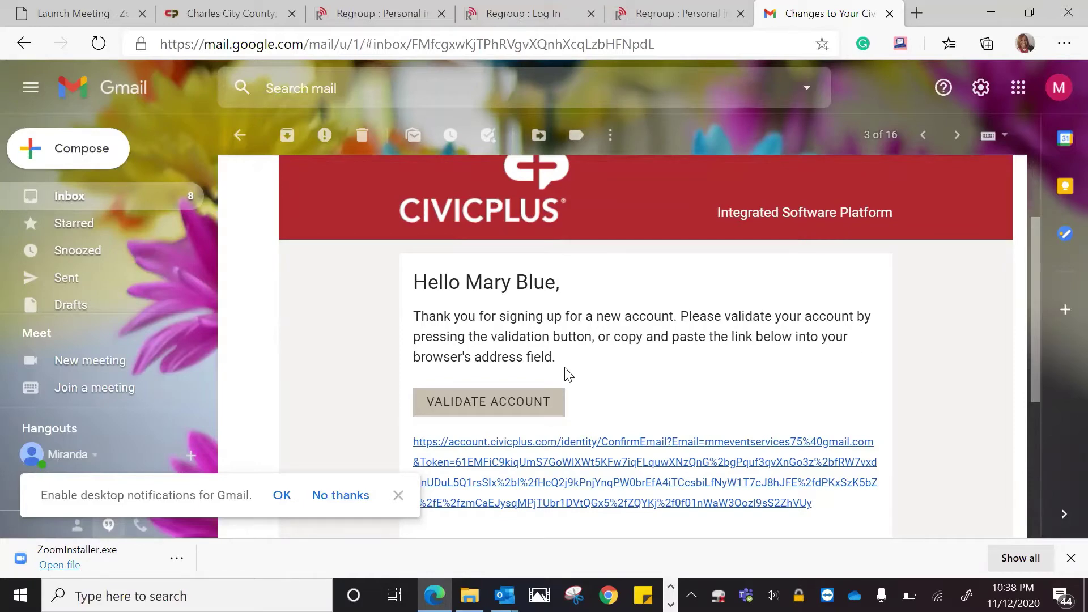
Validate the account from the email and enter a matching new password in both fields
click(457, 400)
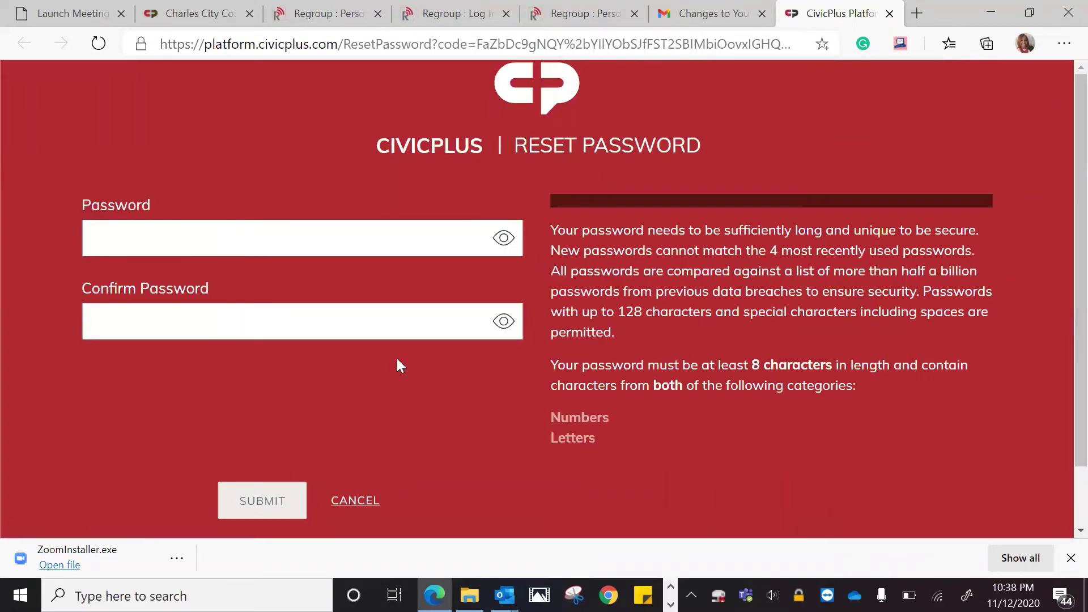
click(209, 238)
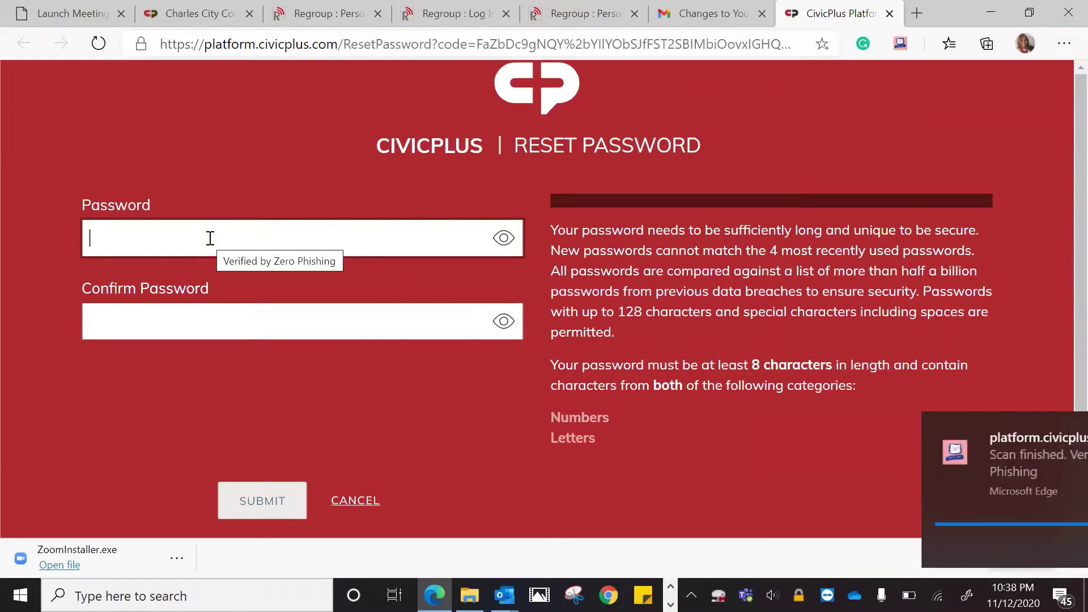
text(•••)
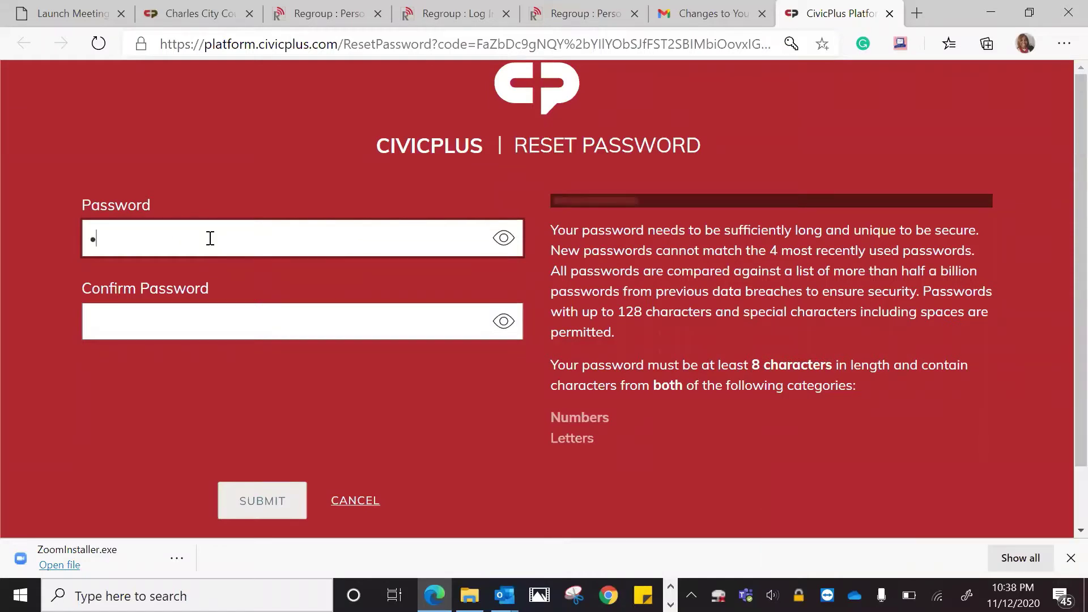
text(•••••)
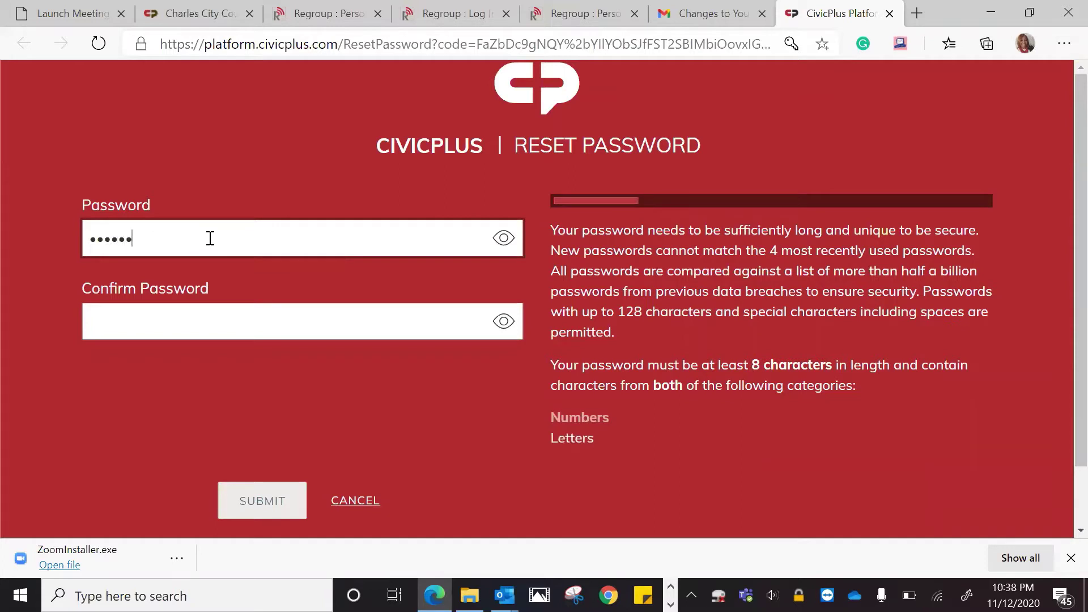
text(•••)
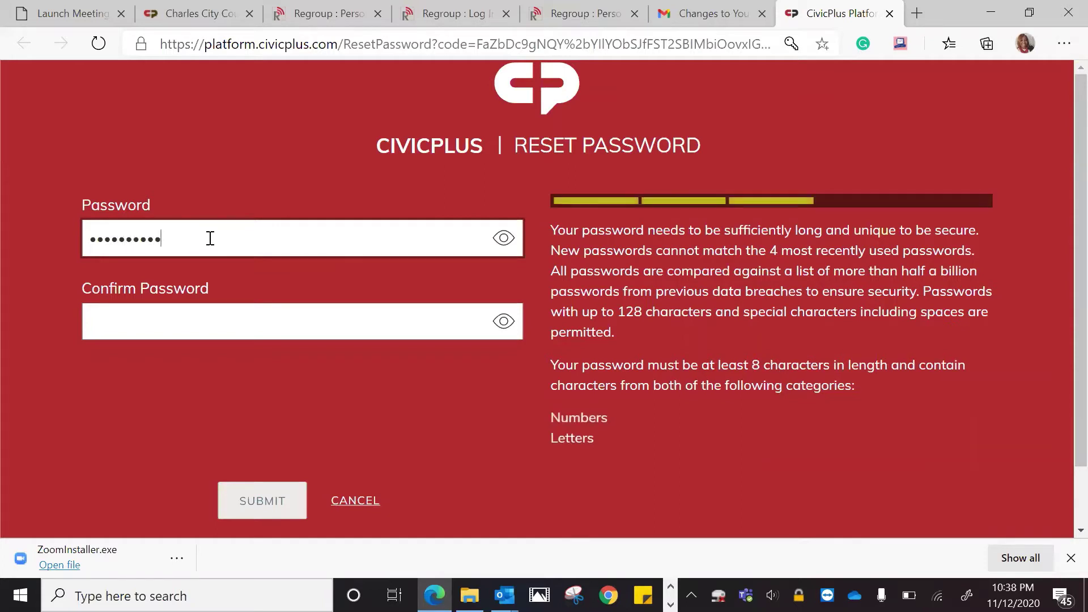
click(181, 321)
text(•••••••••••)
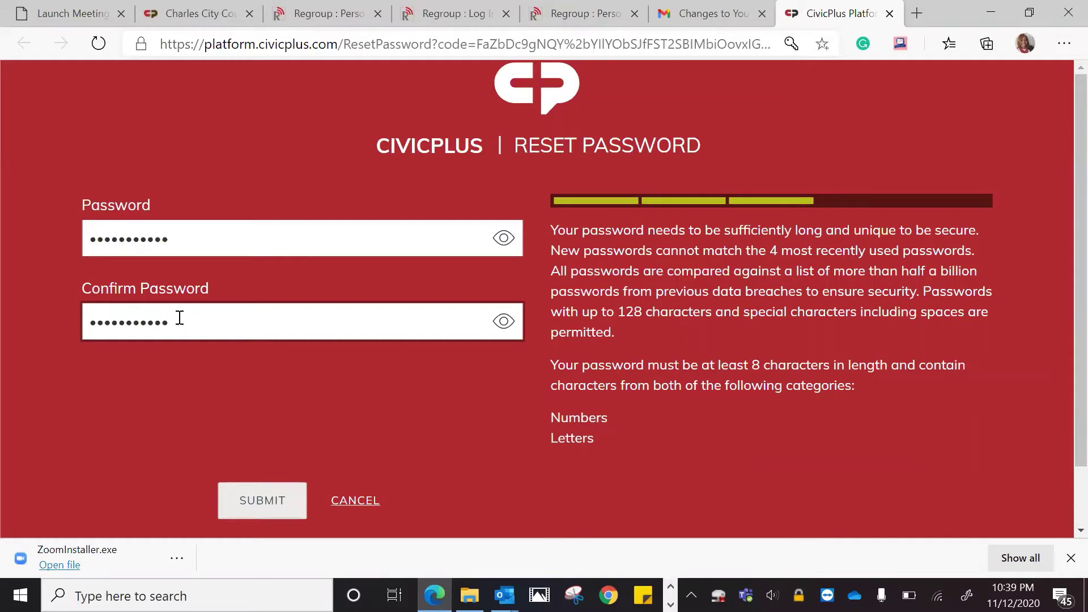
Submit the new password, decline browser password saving, and clear the prefilled email field
click(264, 506)
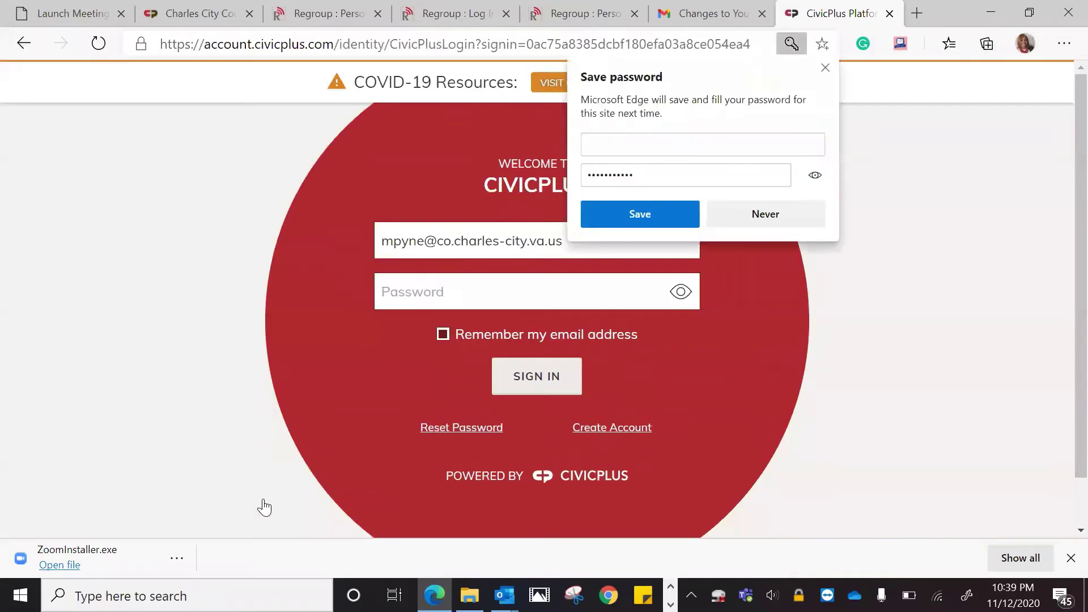
click(763, 220)
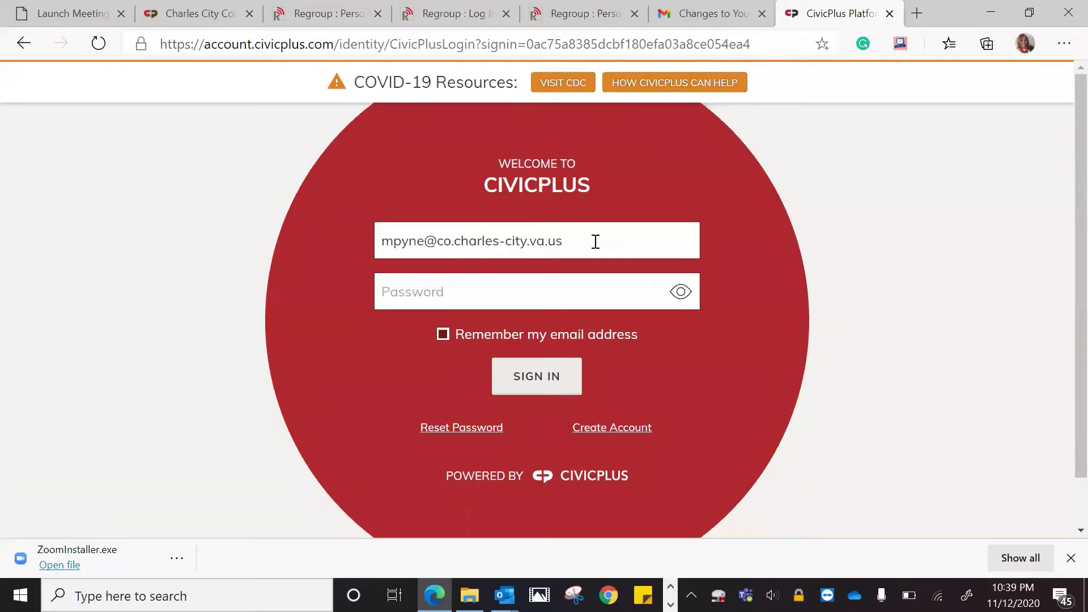
drag(596, 241, 334, 258)
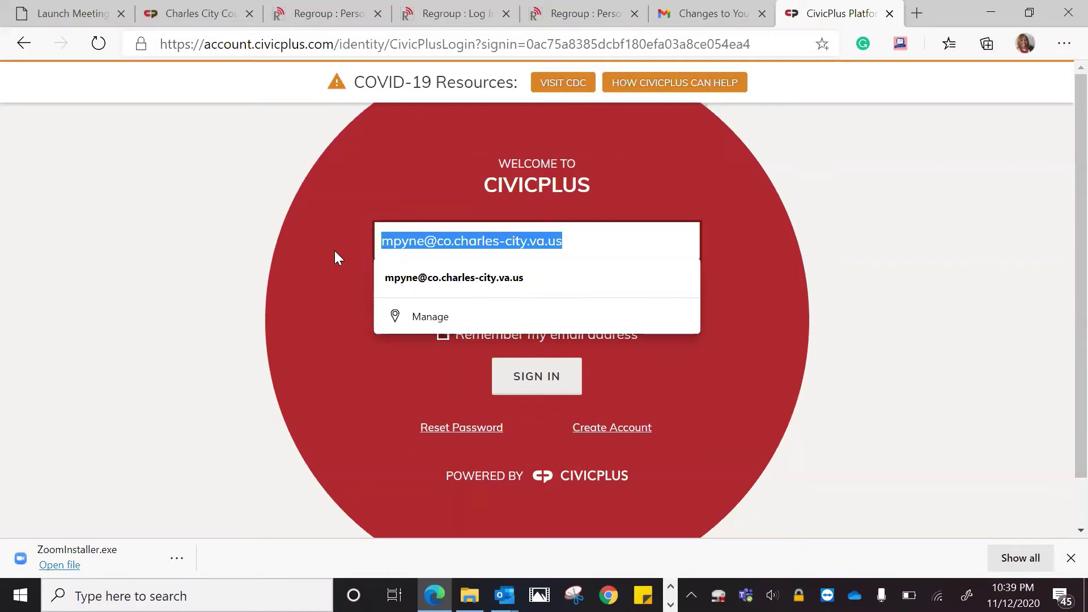
key(BackSpace)
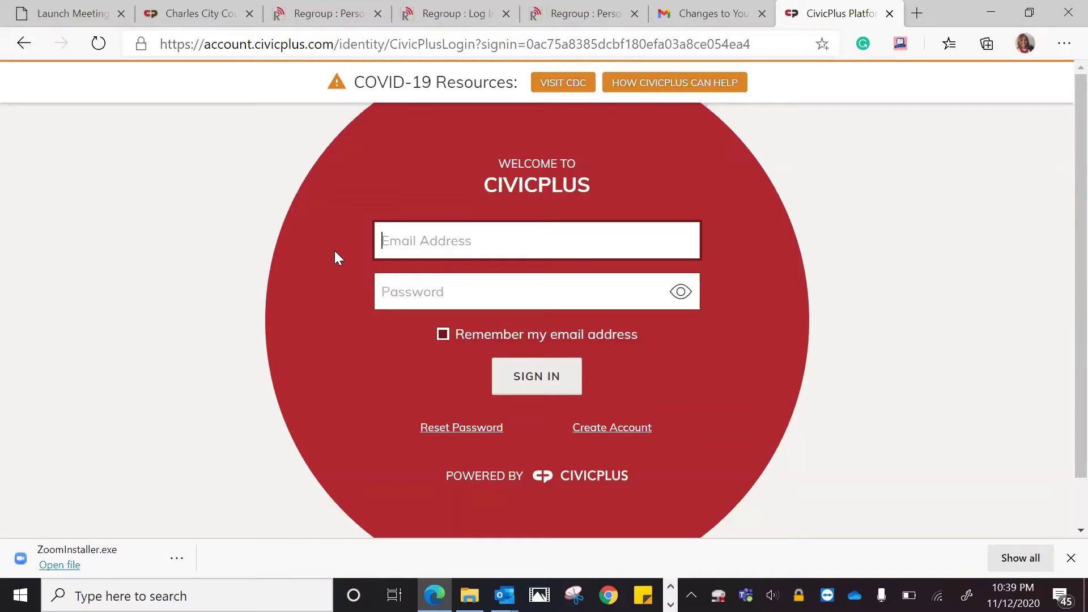
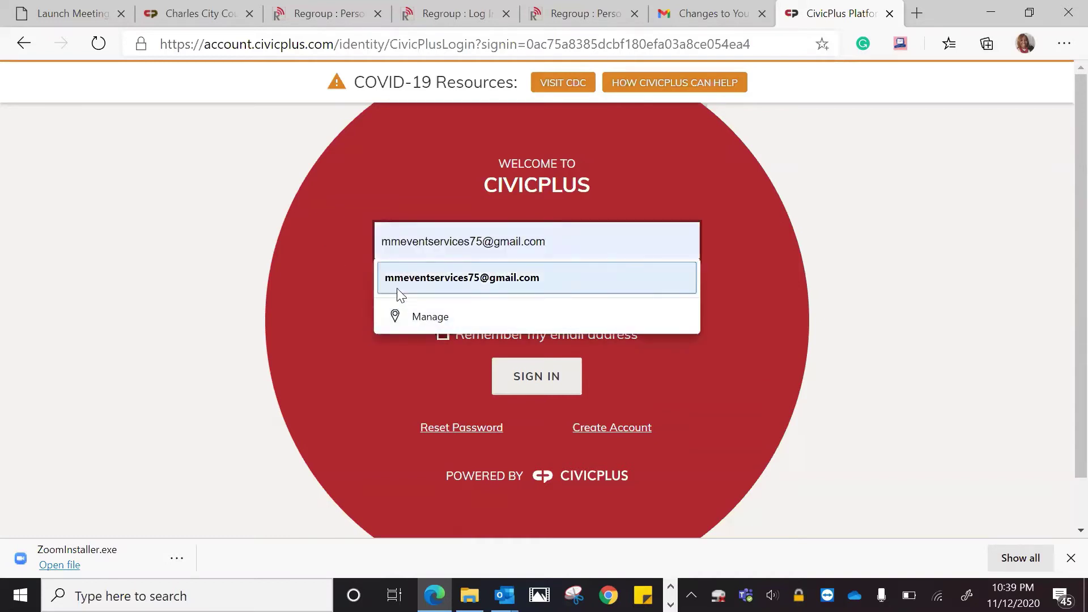
Sign in to CivicPlus using the autofilled email address and the account password
click(400, 292)
click(408, 301)
text(•••••)
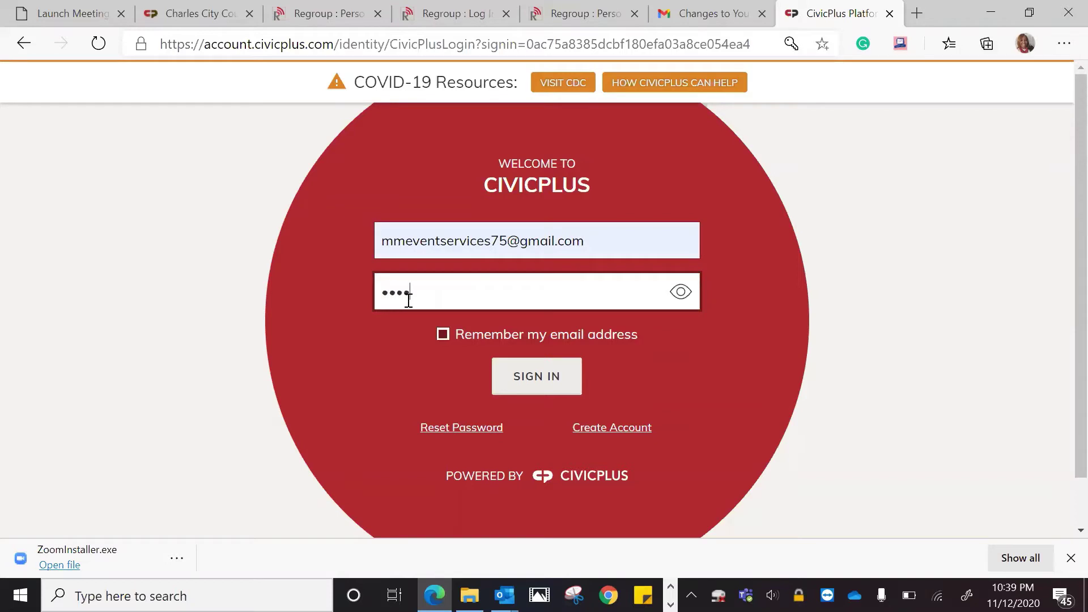
text(•••••••)
click(522, 390)
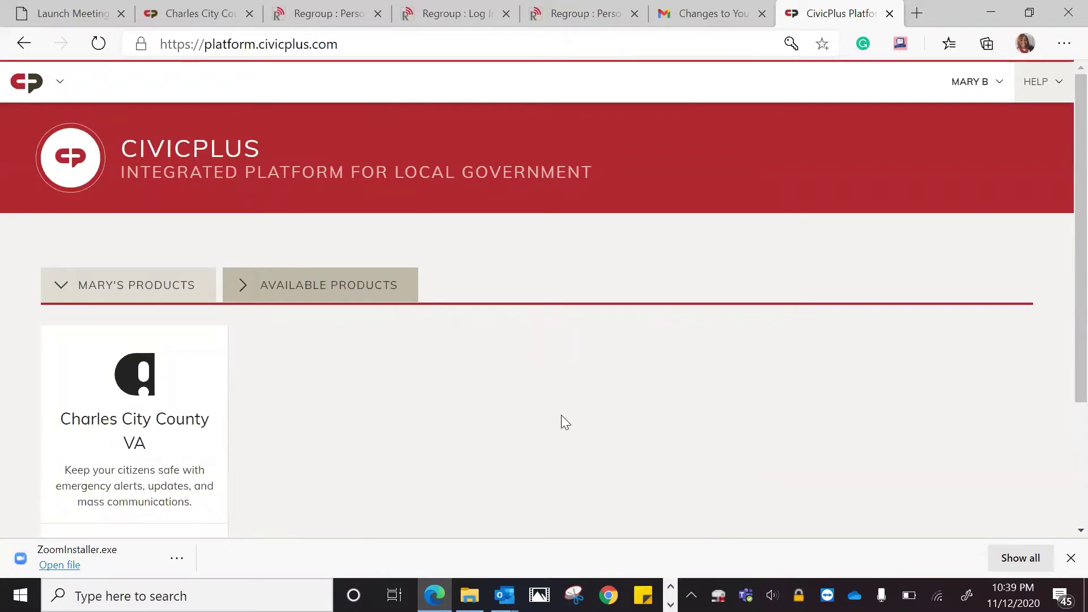
Glance at Available Products, then open the Charles City County VA product from the account's own products
mouse_move(127, 484)
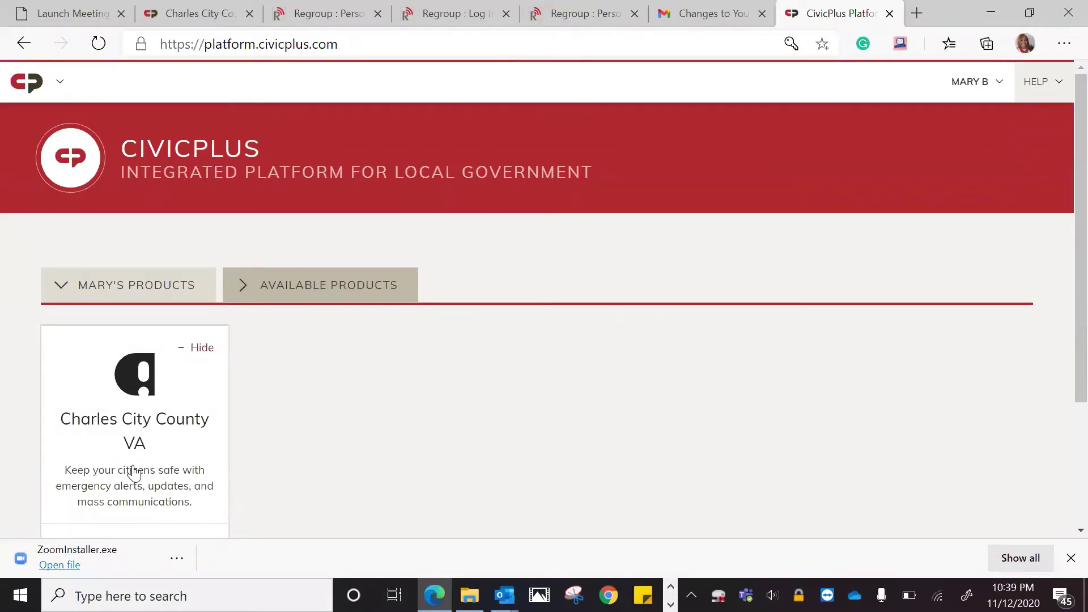
click(310, 301)
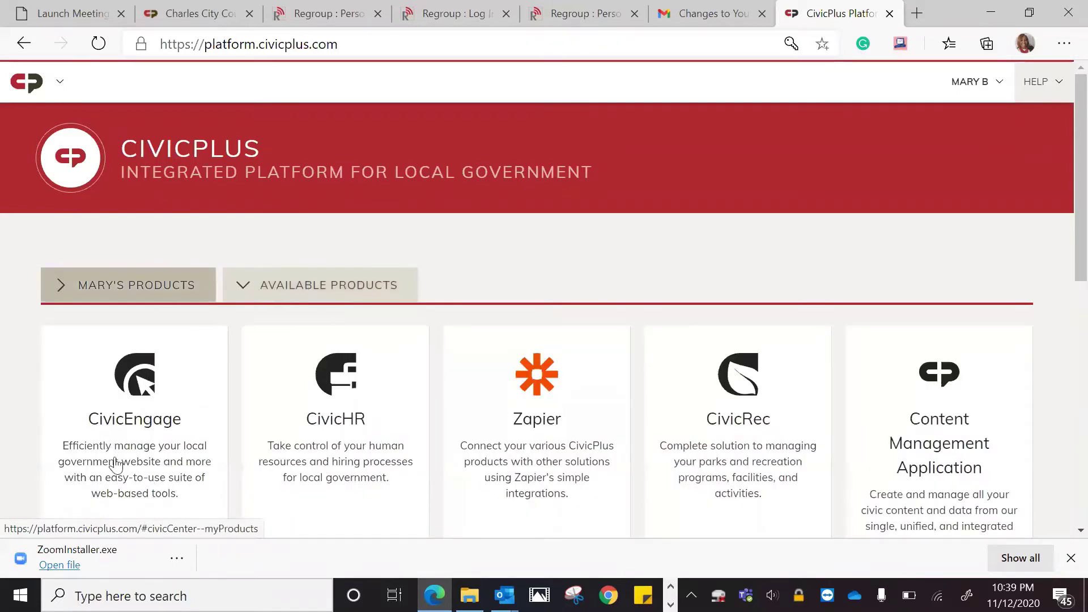
click(158, 290)
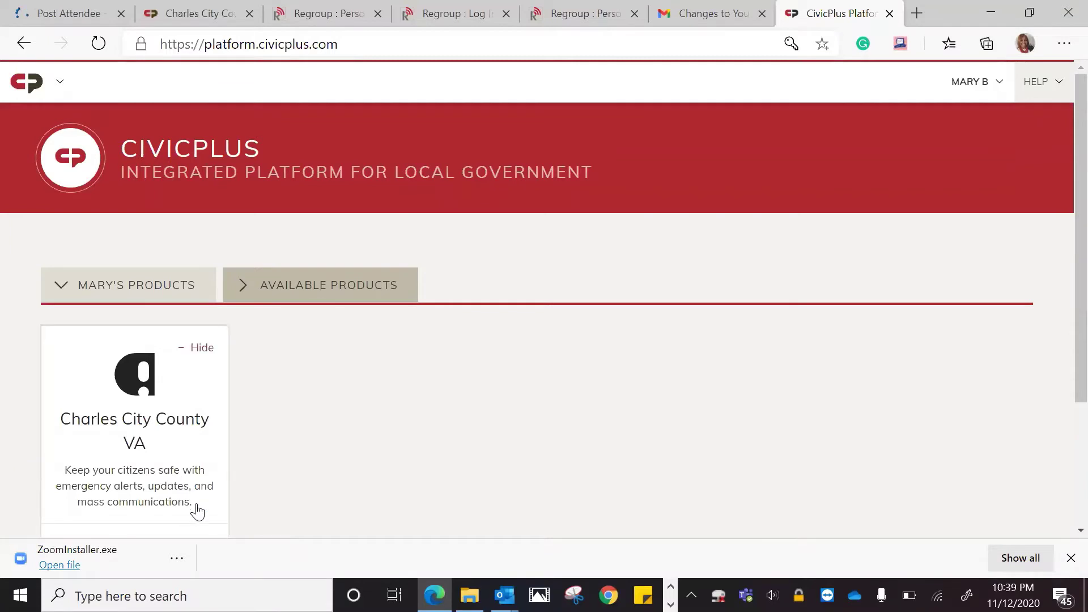
click(176, 496)
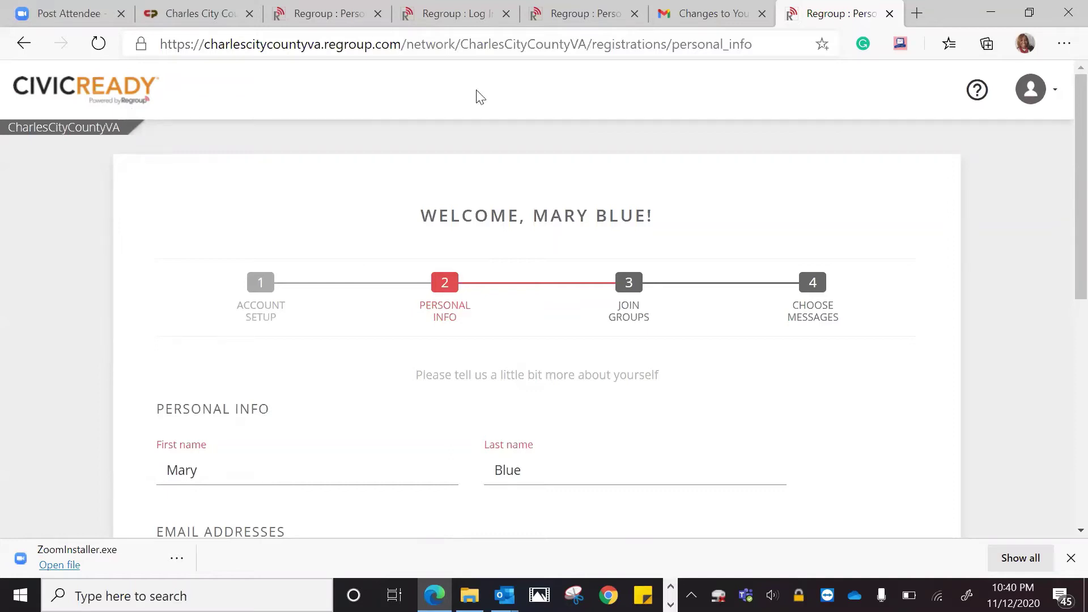
Scroll the Personal Info form past the prefilled name and email to the phone and address sections
scroll(1061, 137, down, 4)
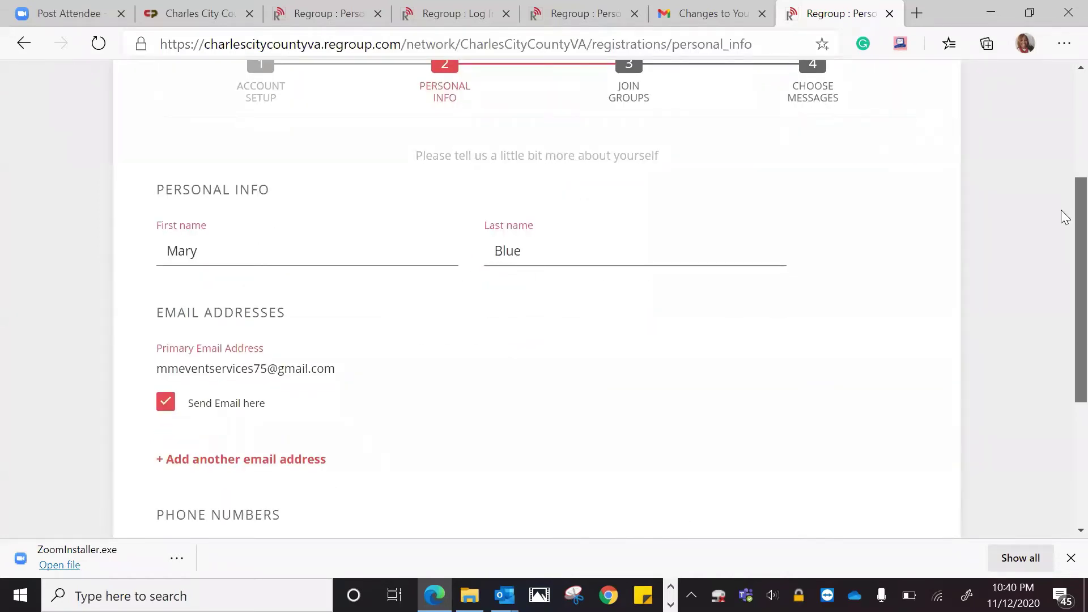
scroll(1065, 218, up, 1)
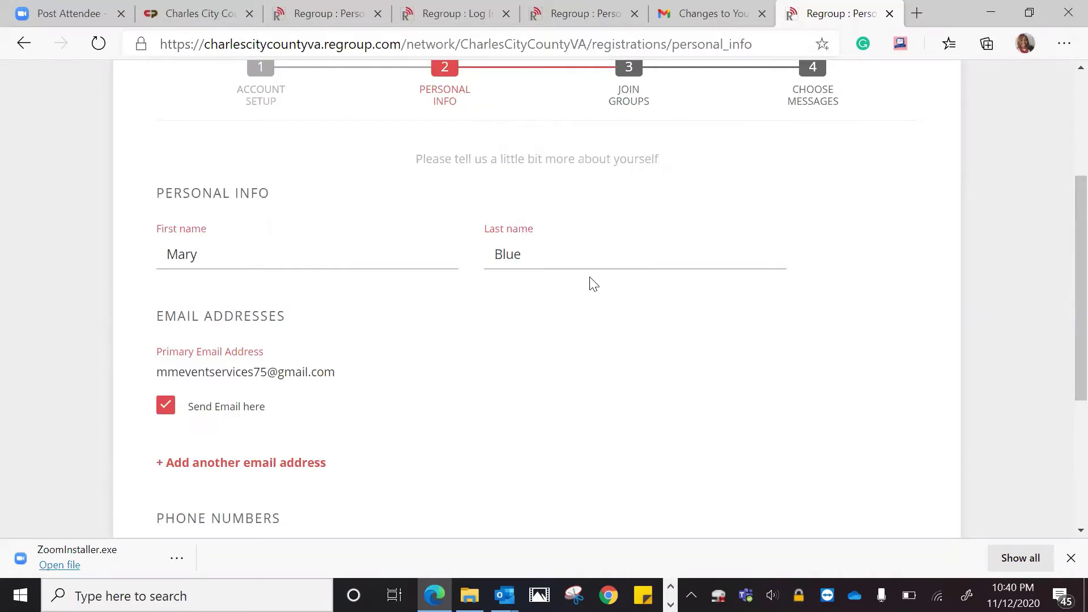
scroll(1064, 288, down, 2)
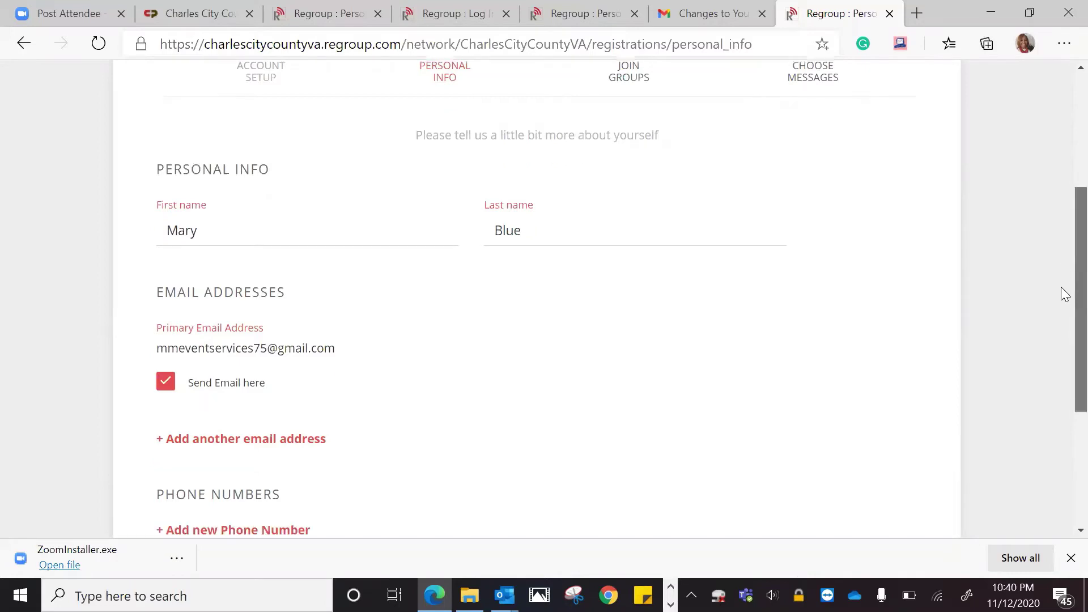
scroll(1064, 294, down, 2)
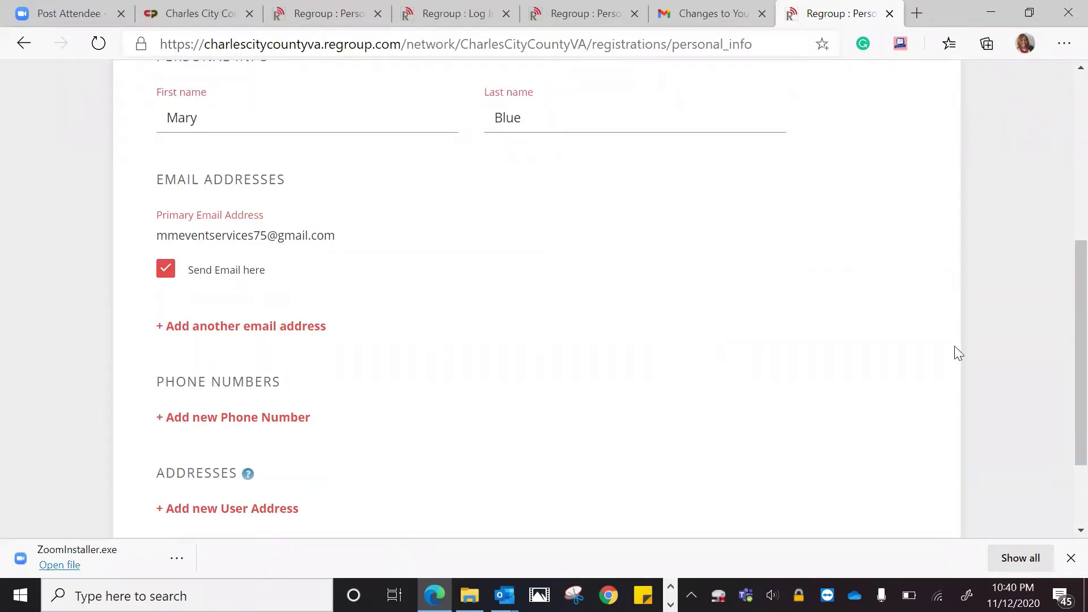
scroll(1061, 269, down, 2)
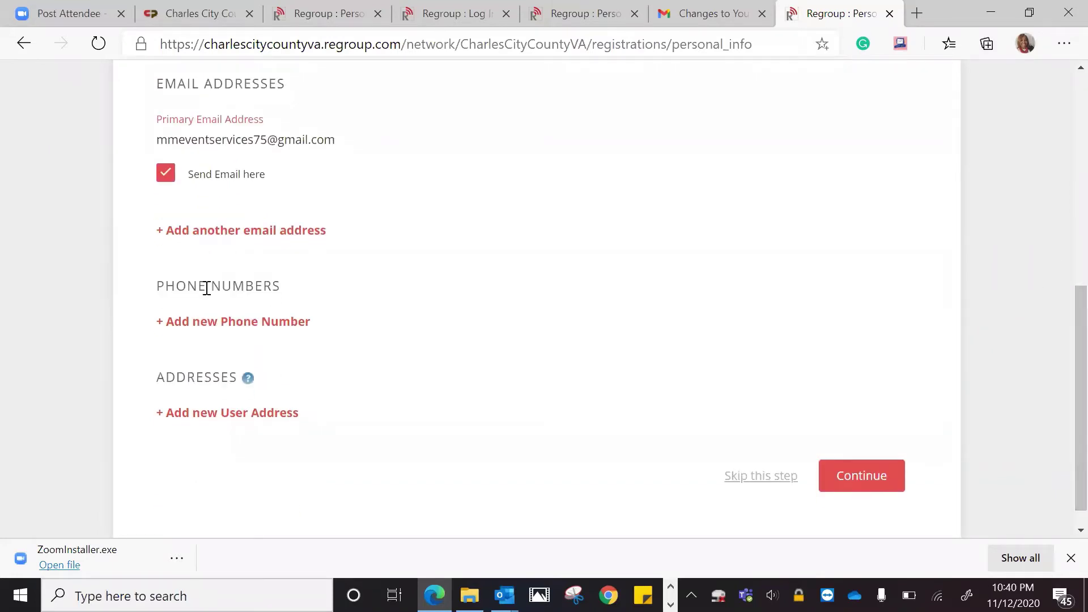
Add a new United States phone number of type Cell with voice and text enabled
click(186, 323)
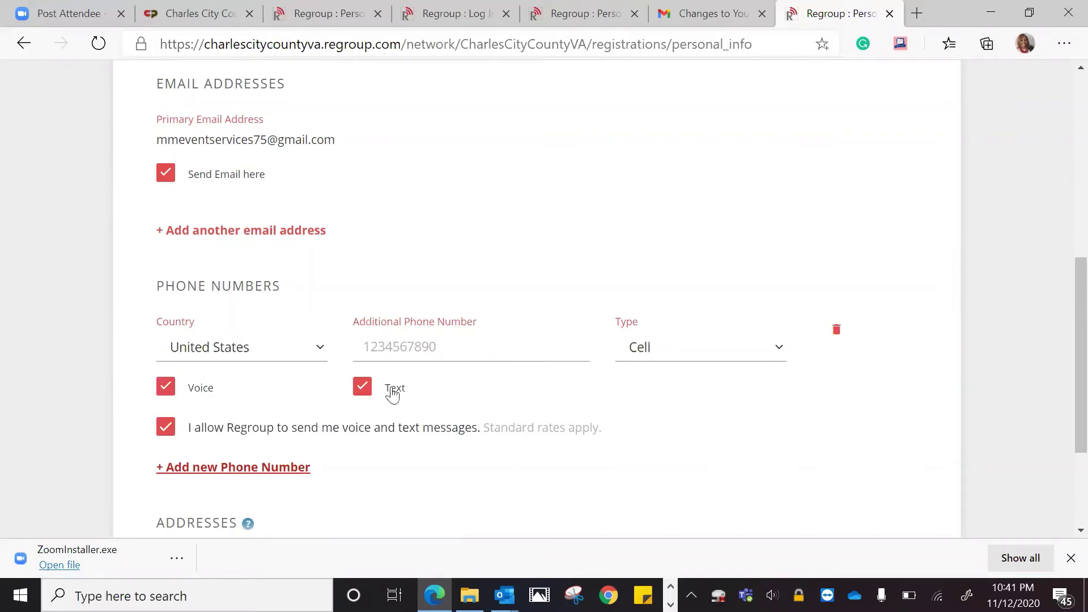
click(405, 351)
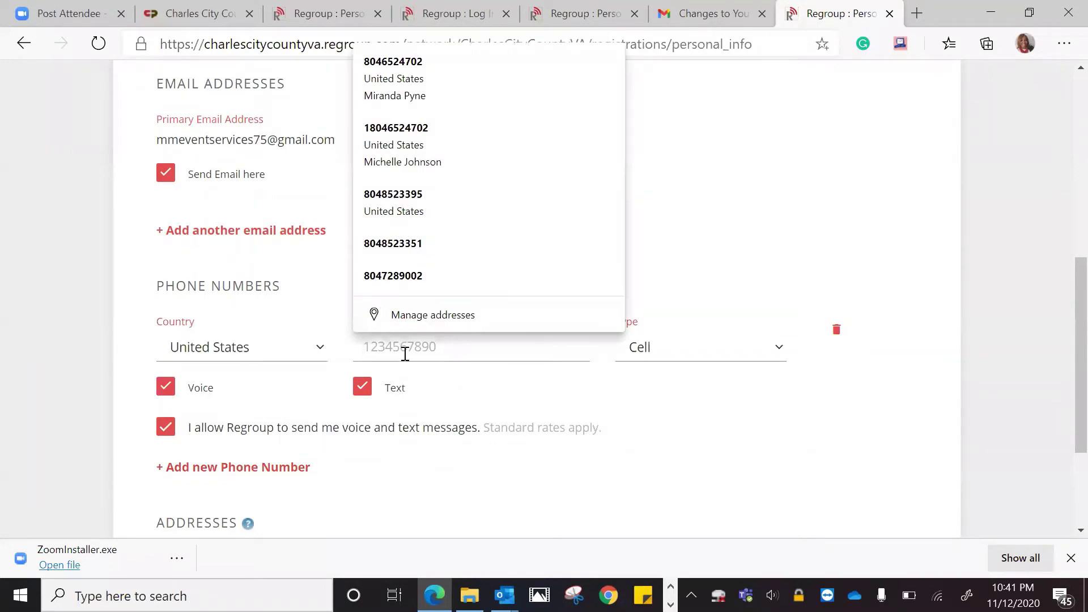
text(8045551234)
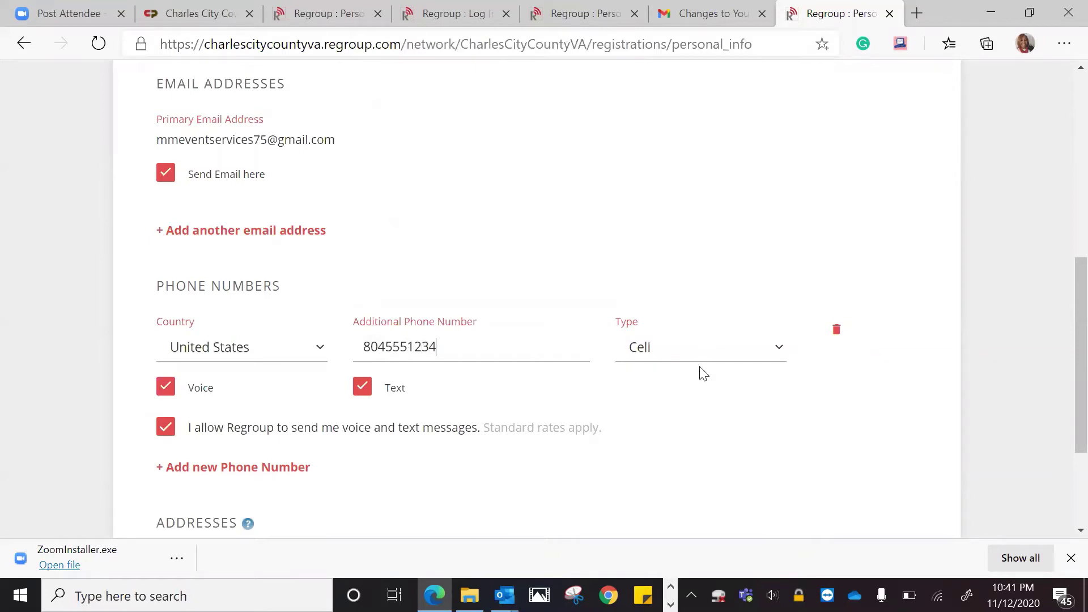
click(774, 353)
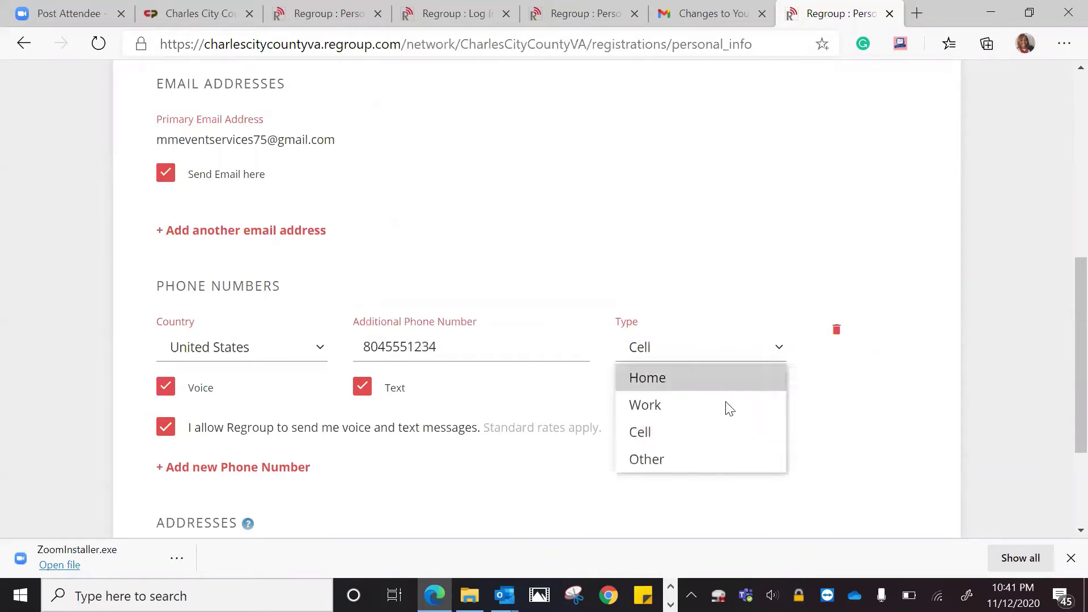
click(718, 431)
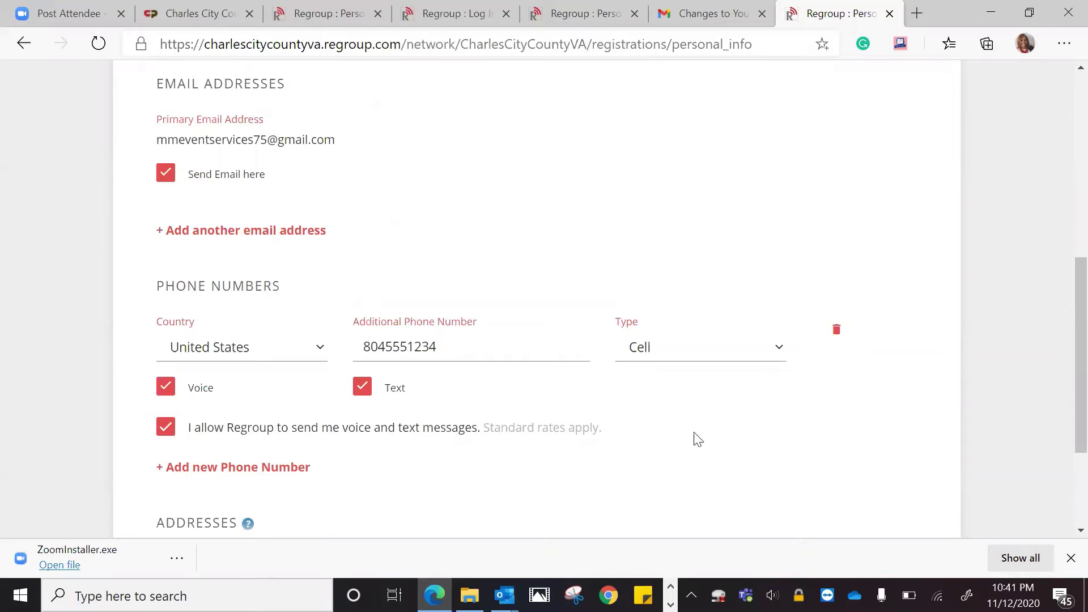
scroll(1061, 373, down, 2)
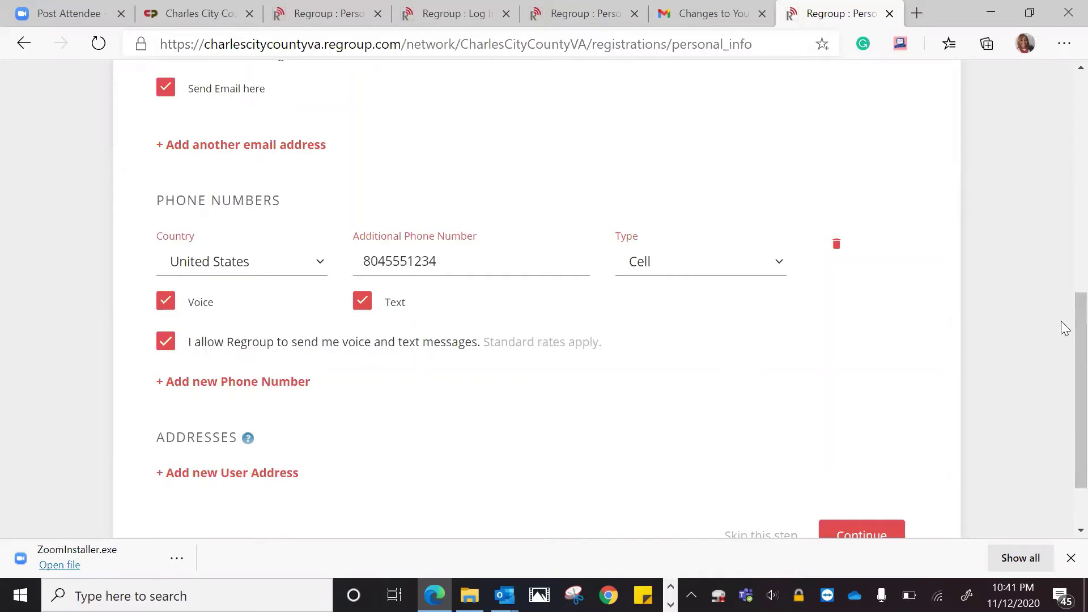
scroll(1063, 334, down, 2)
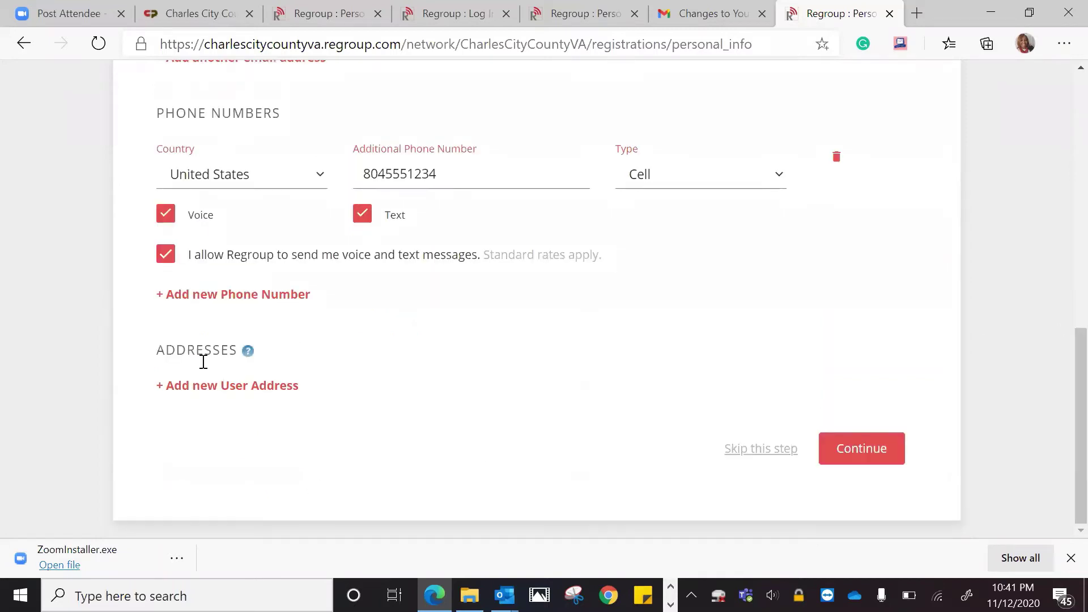
Add the primary Charles City, VA street address from the autofill suggestion, marked as a business address
click(218, 385)
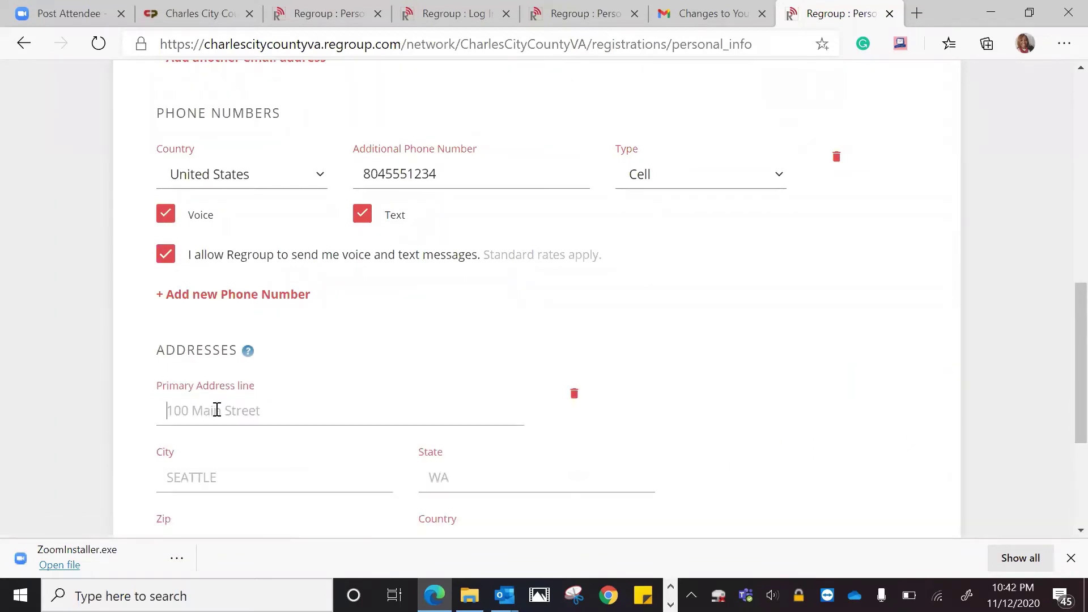
click(216, 410)
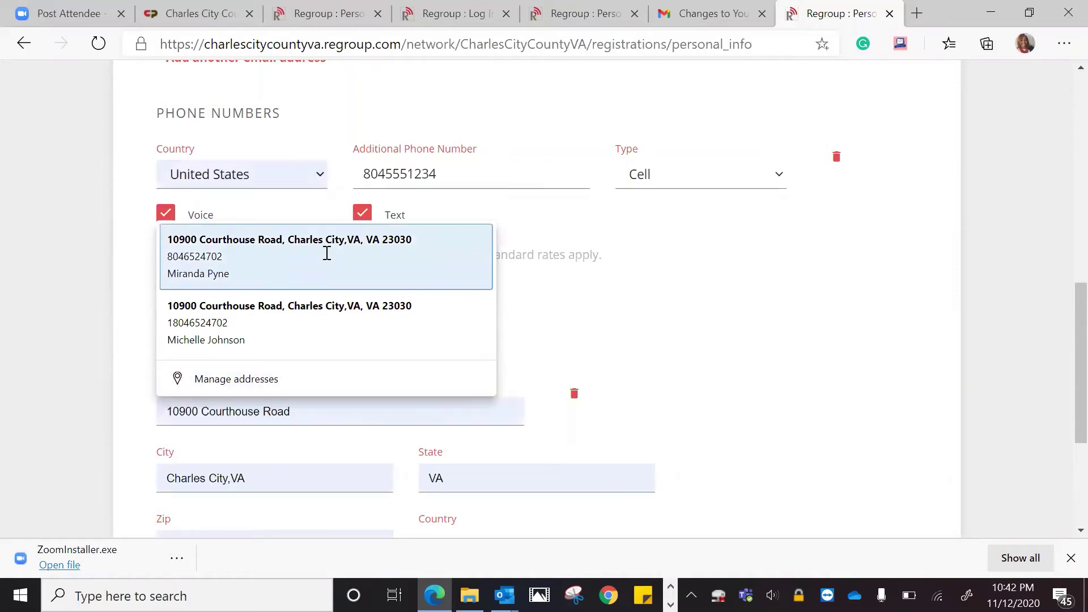
click(325, 254)
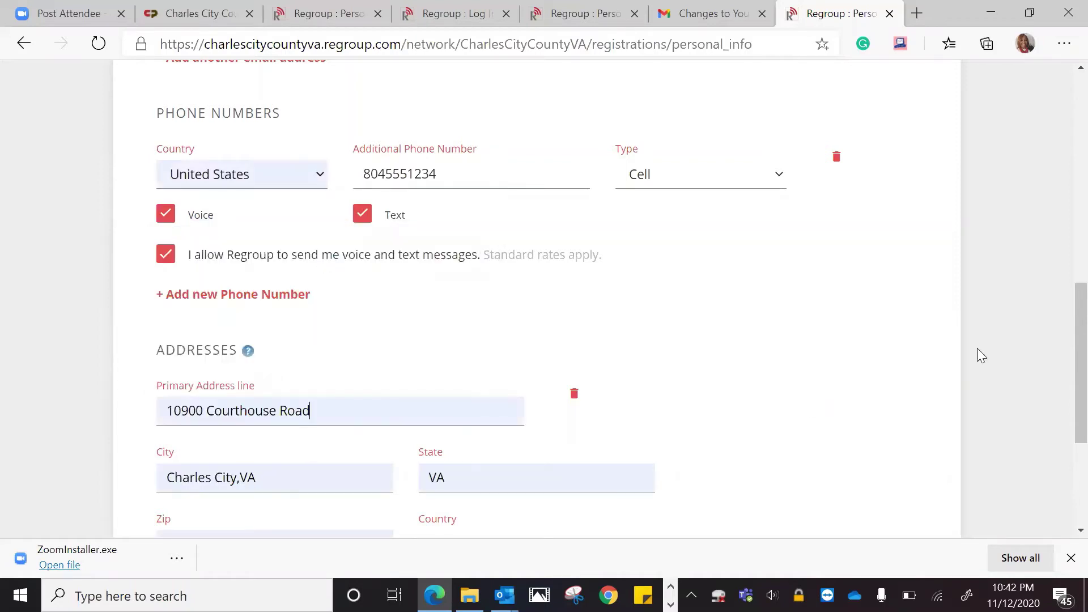
scroll(1062, 340, down, 3)
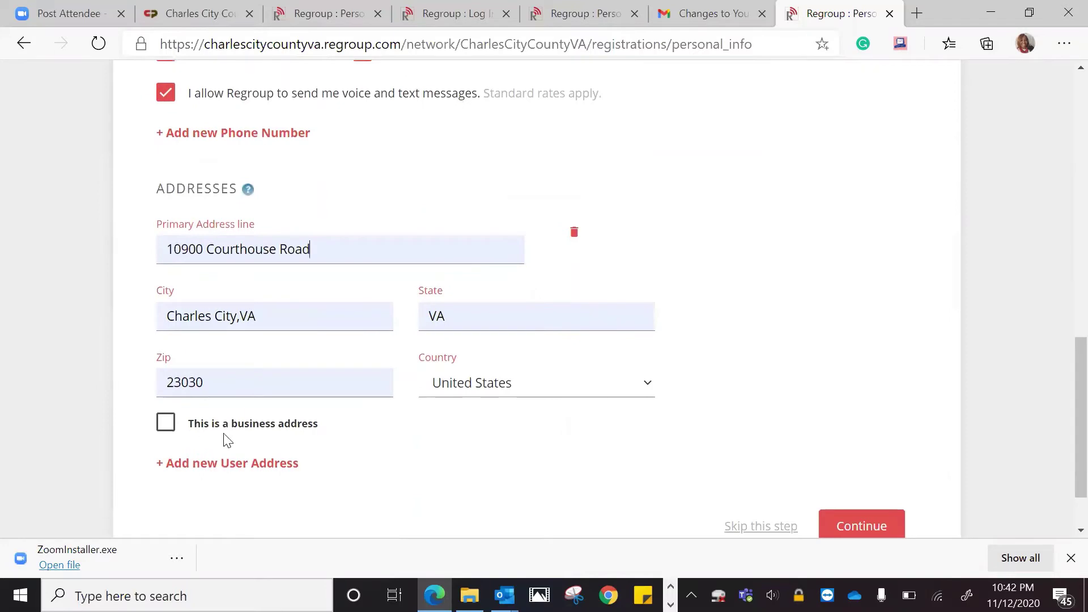
click(165, 424)
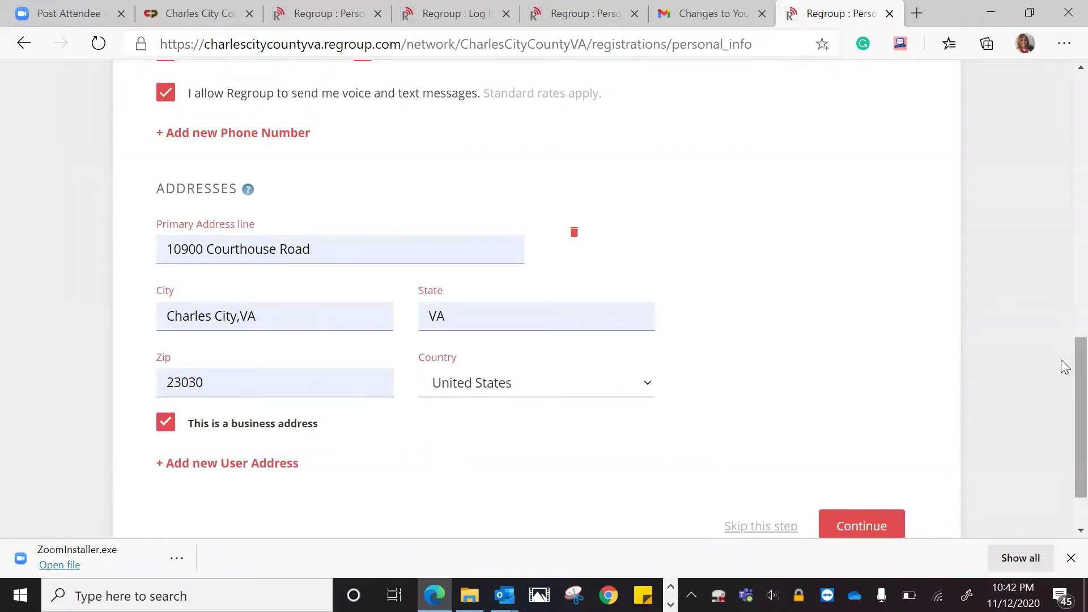
scroll(1064, 415, down, 2)
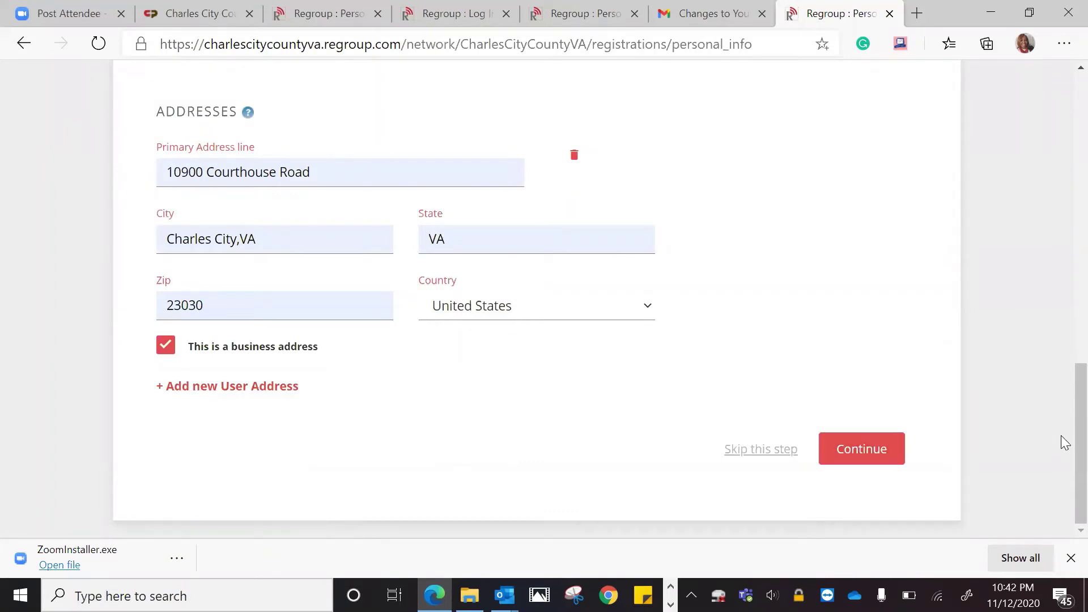
Switch the additional phone's type to Home, then back to Cell
drag(1064, 459, 1061, 389)
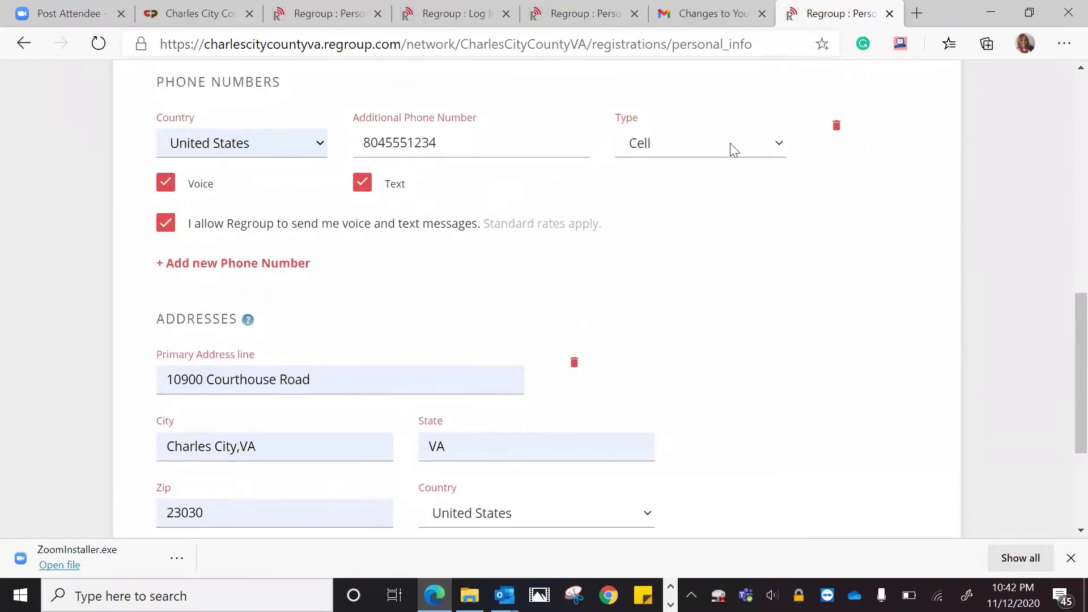
click(779, 145)
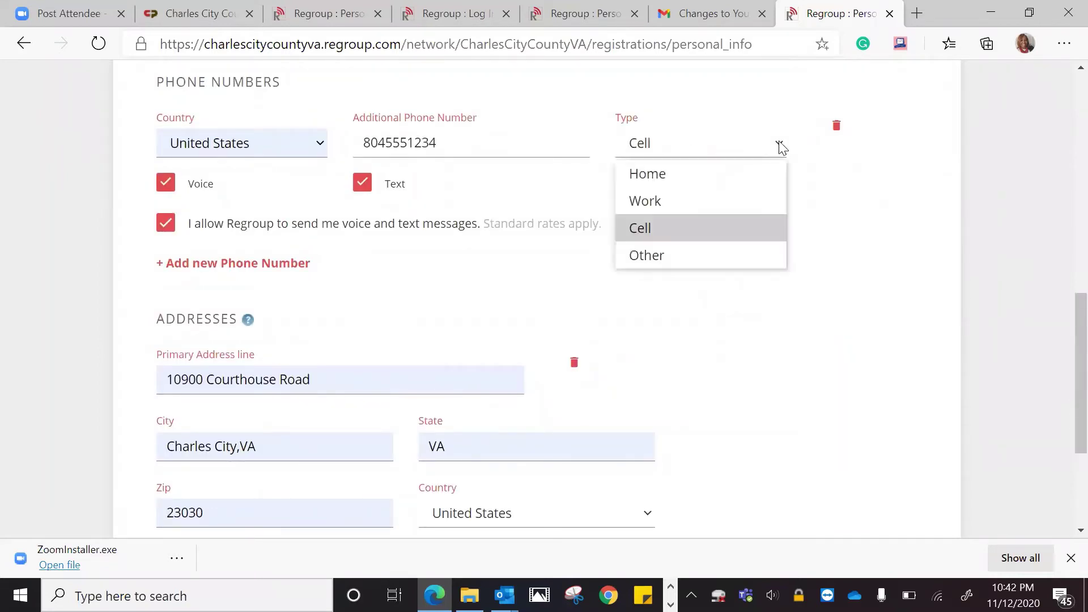
click(683, 184)
click(697, 153)
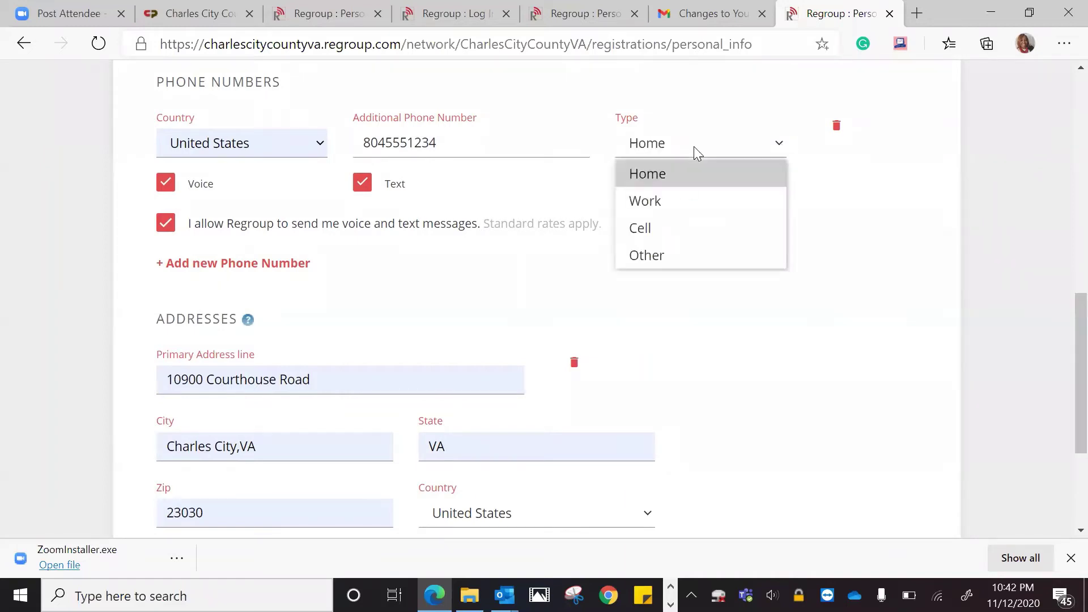
click(668, 226)
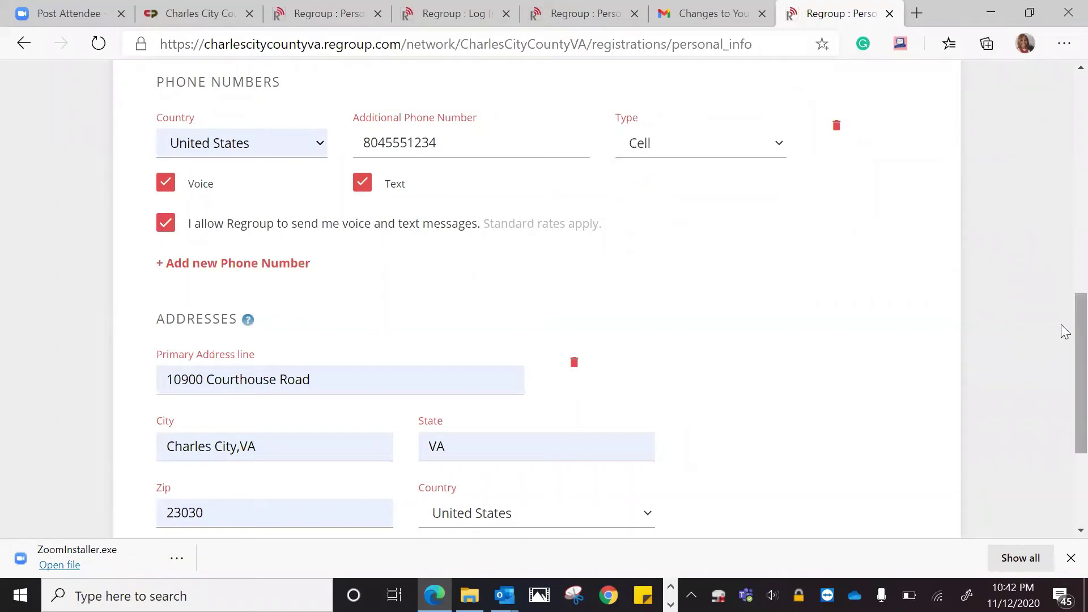
Save the personal info and continue to the Join Groups step
scroll(1060, 335, down, 1)
scroll(1063, 385, down, 2)
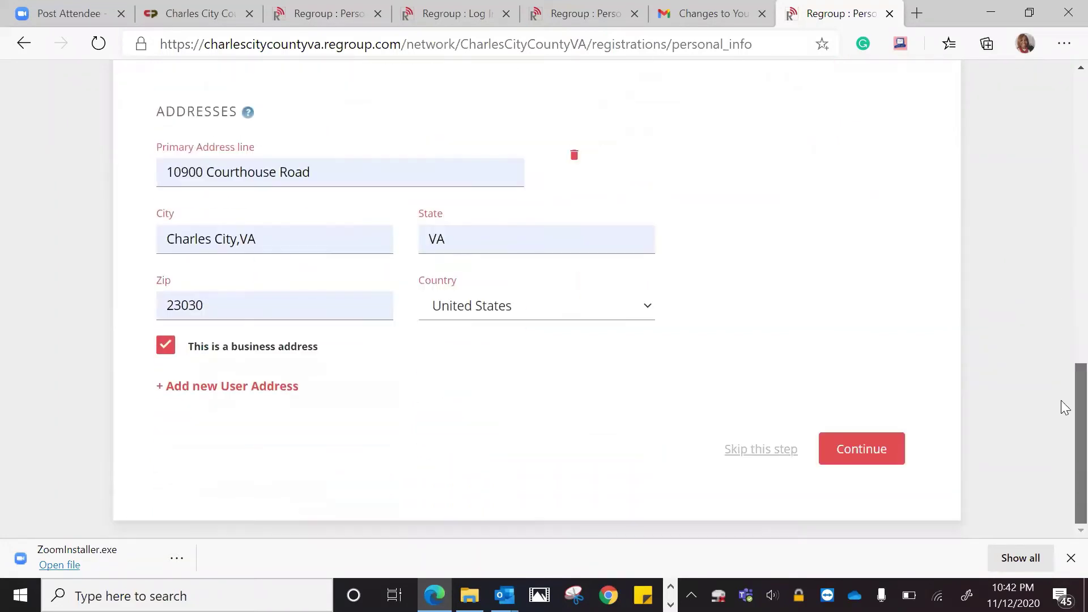
click(844, 458)
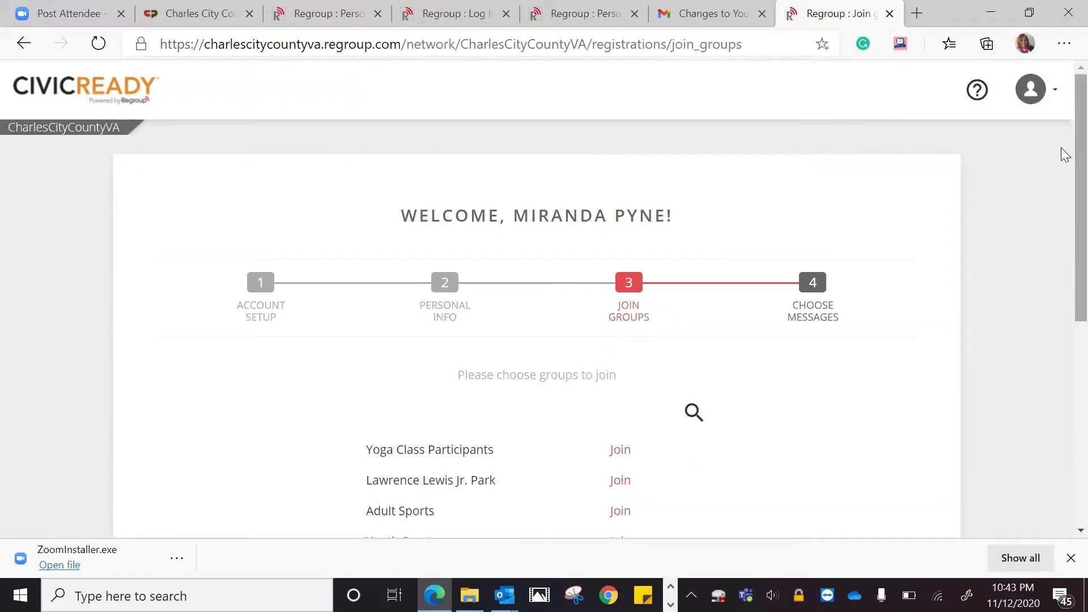
Load more groups and join Recreation Notifications and Emergency Alerts
scroll(1062, 193, down, 2)
scroll(1060, 209, down, 3)
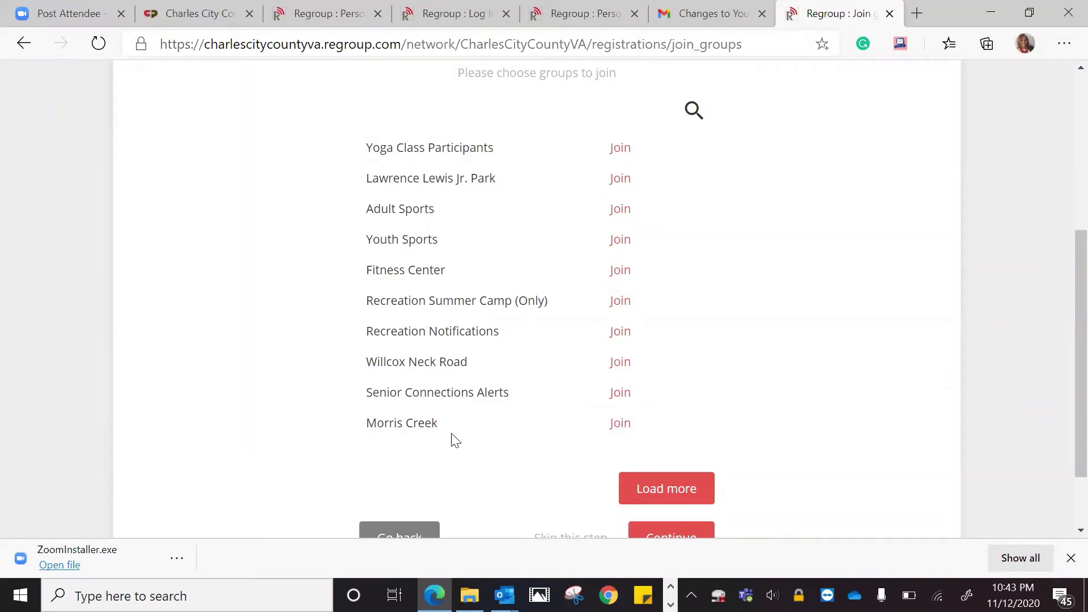
click(636, 491)
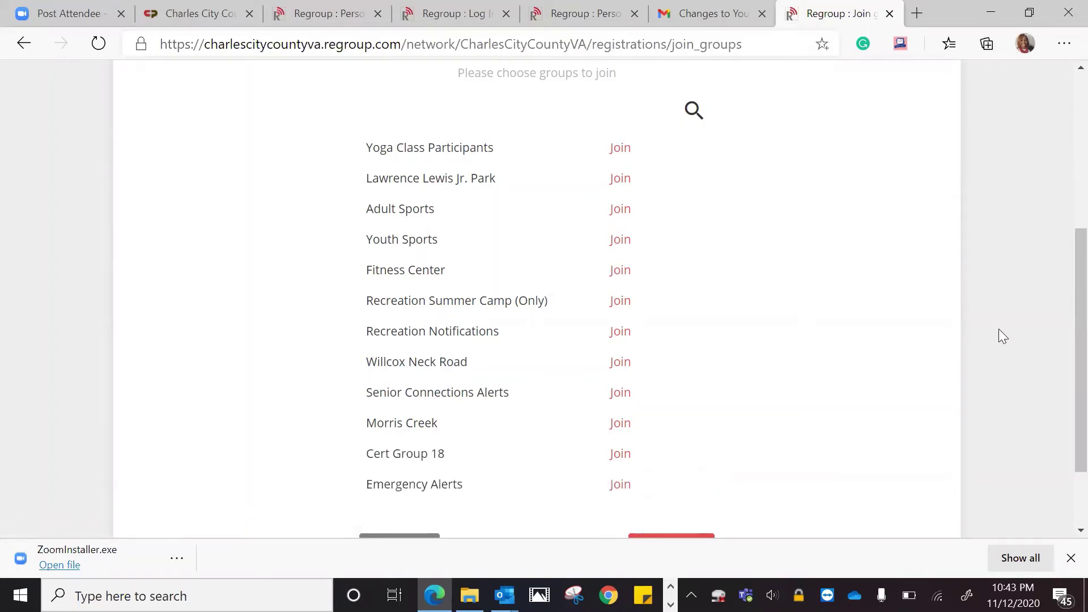
scroll(1063, 343, down, 1)
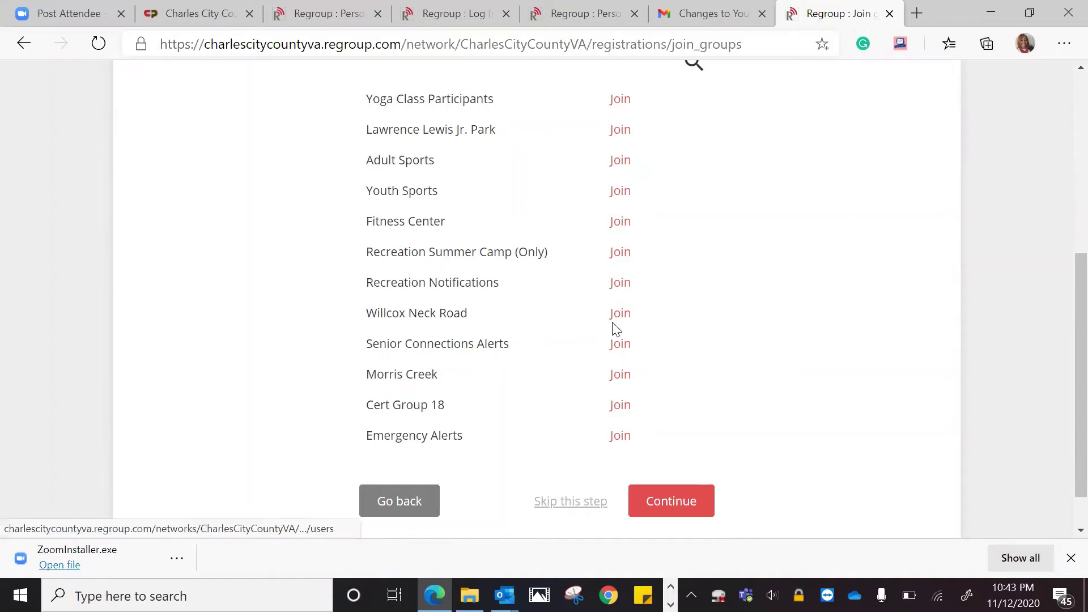
click(620, 283)
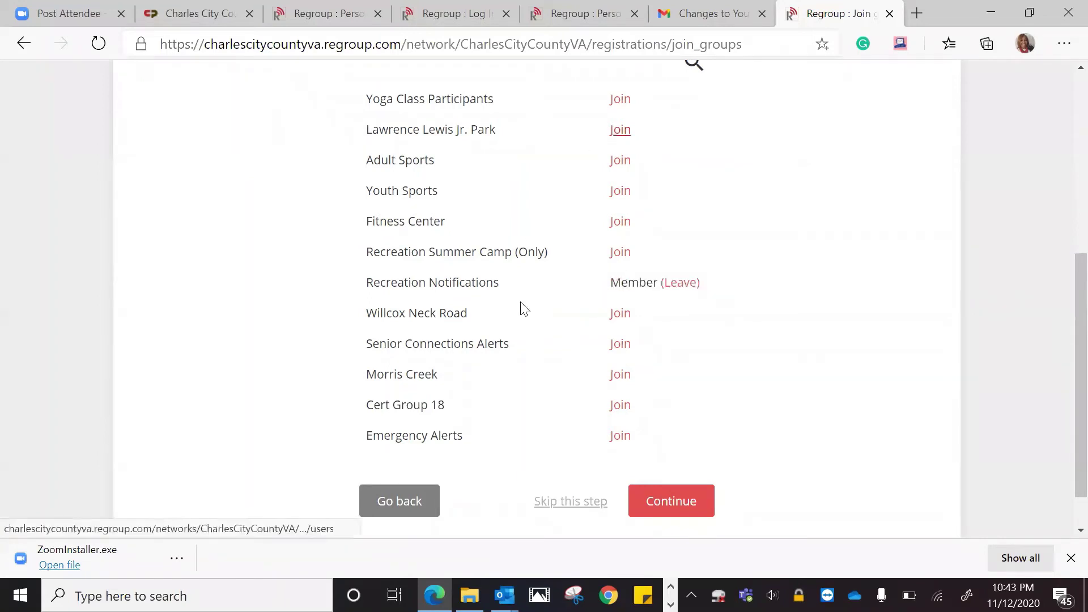
click(620, 436)
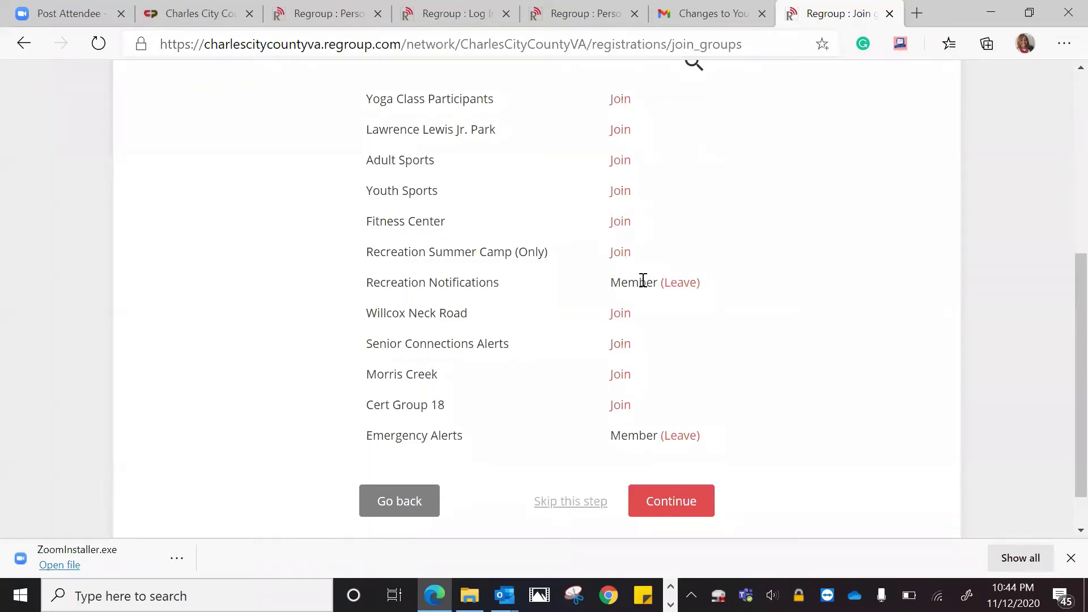
Leave Recreation Notifications, join Fitness Center, and continue to Choose Messages
click(686, 282)
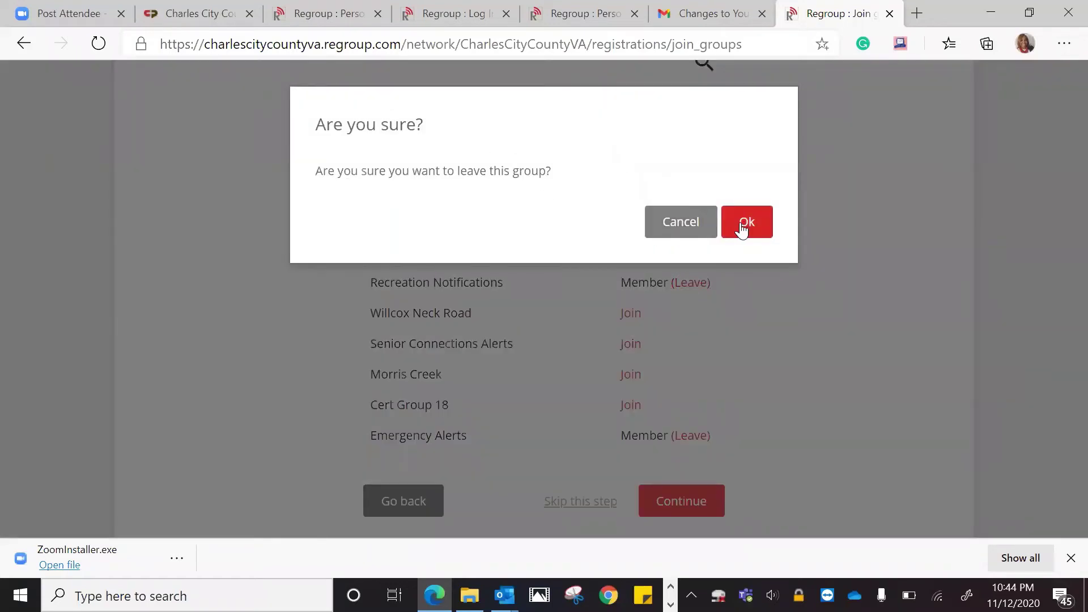
click(741, 228)
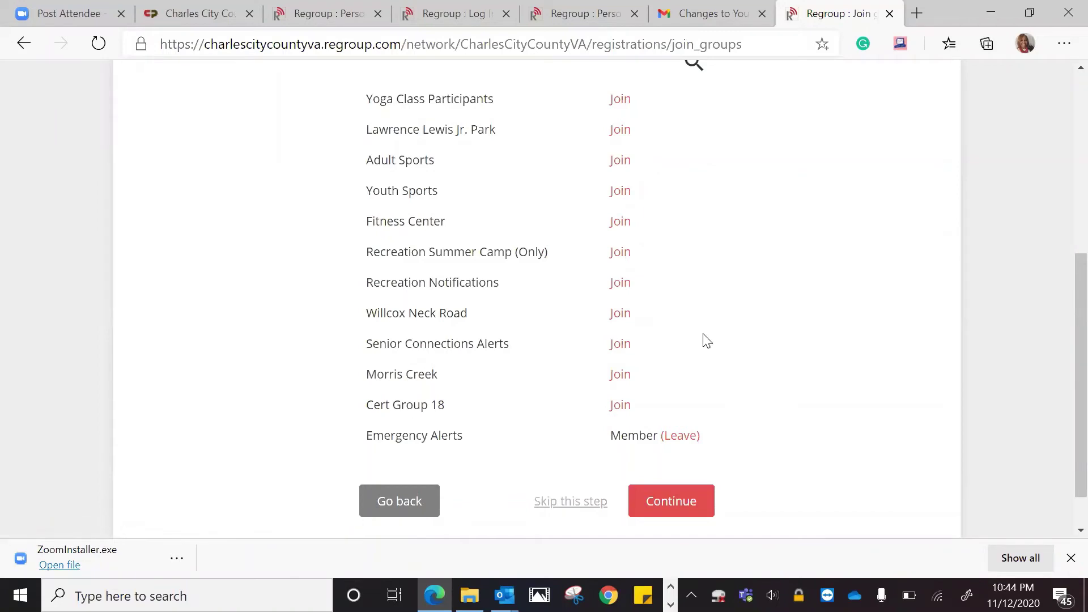
click(619, 224)
click(695, 503)
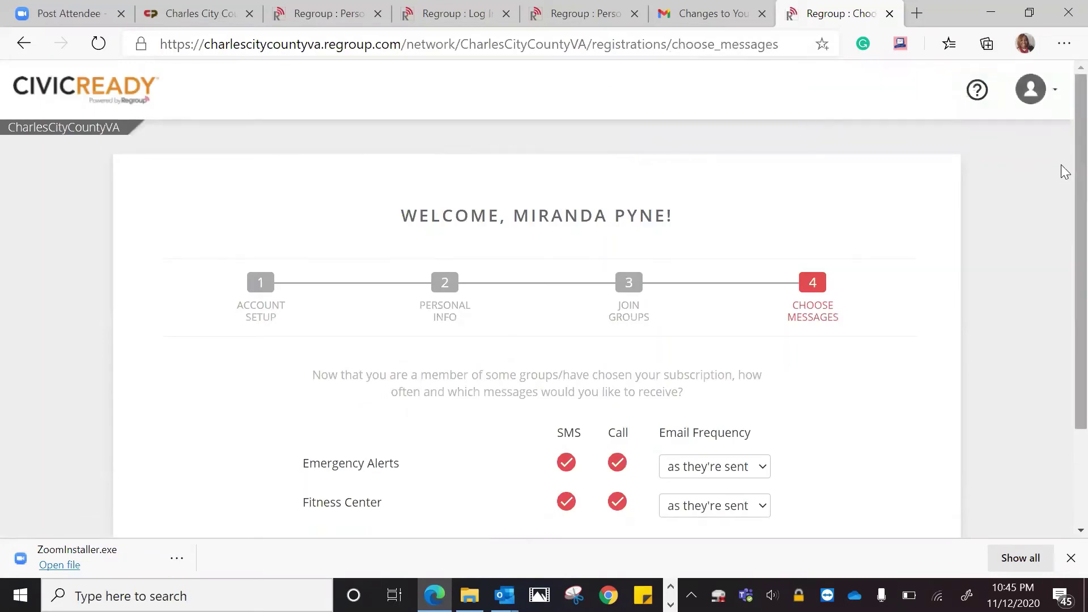
Keep the Emergency Alerts email frequency at As they're sent
scroll(1065, 212, down, 1)
scroll(1063, 226, down, 2)
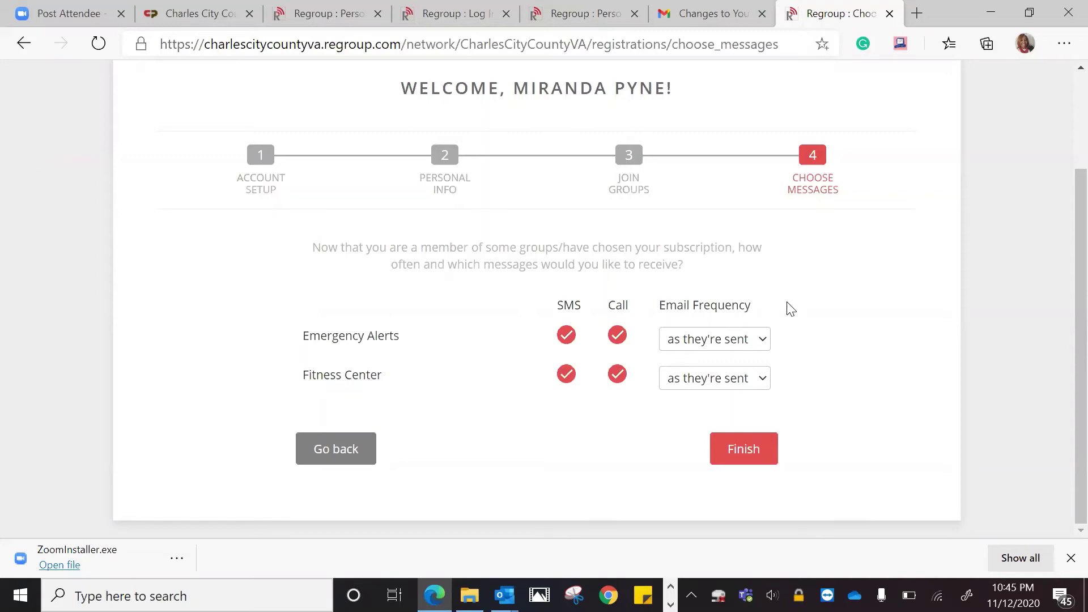
click(752, 341)
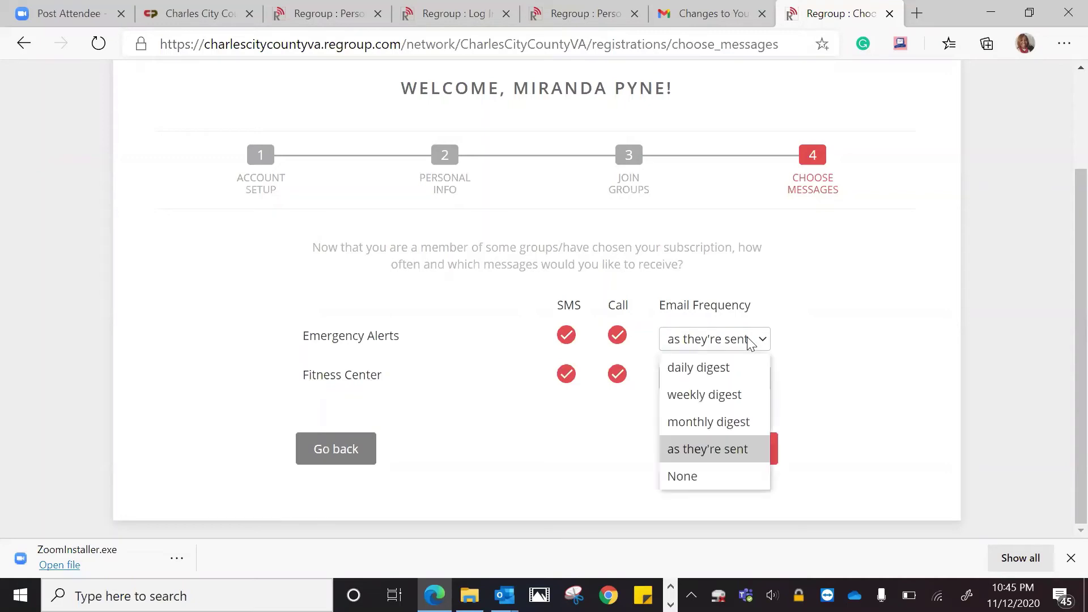
click(711, 455)
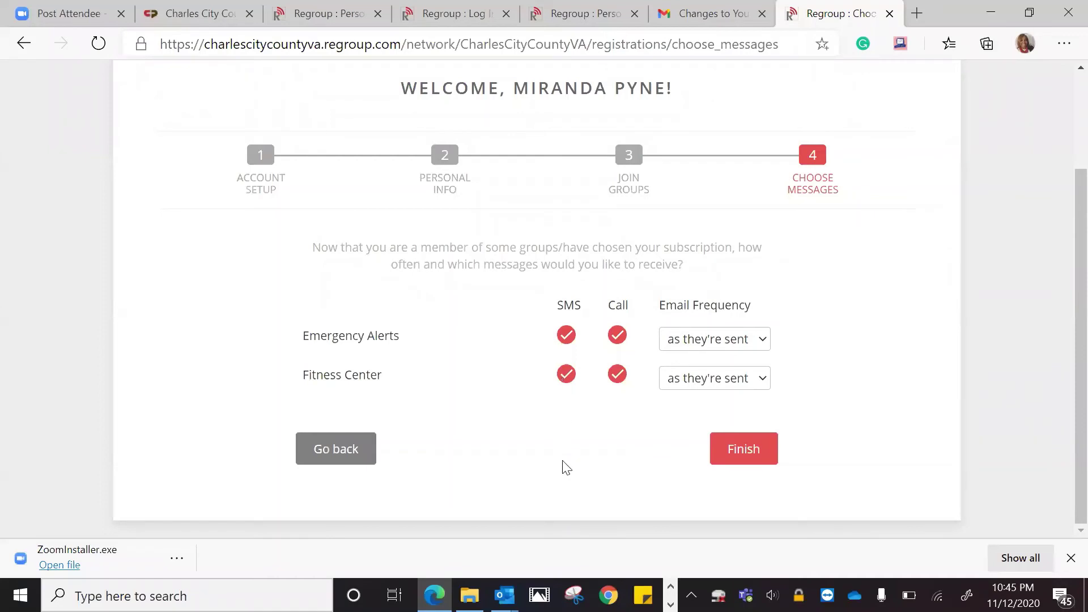
Clear SMS and calls for both groups; reset Emergency Alerts email to As they're sent
click(617, 377)
click(617, 335)
click(566, 376)
click(566, 335)
click(738, 338)
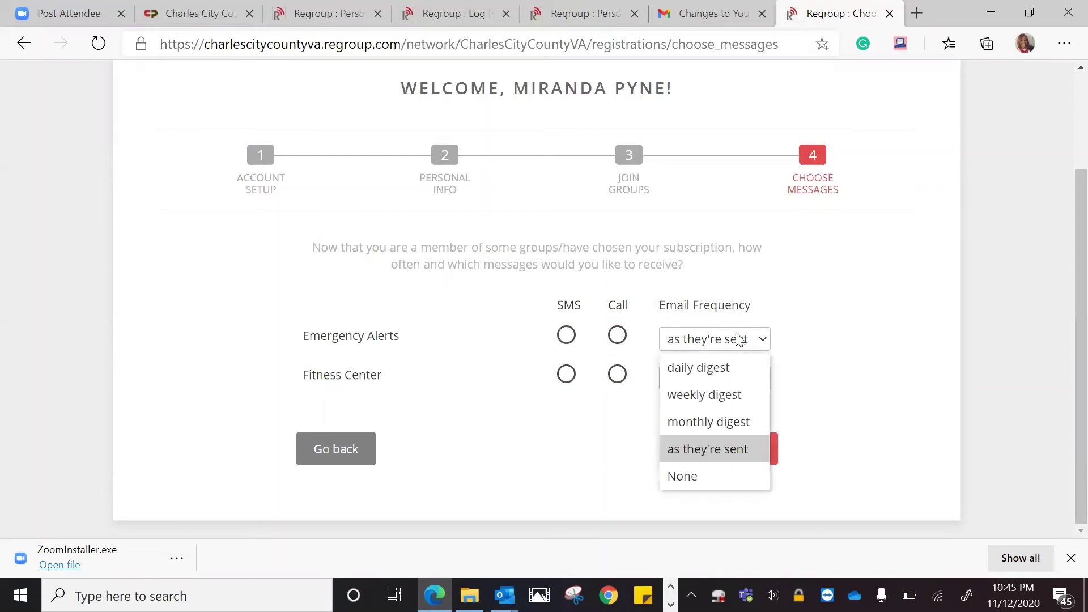
click(692, 477)
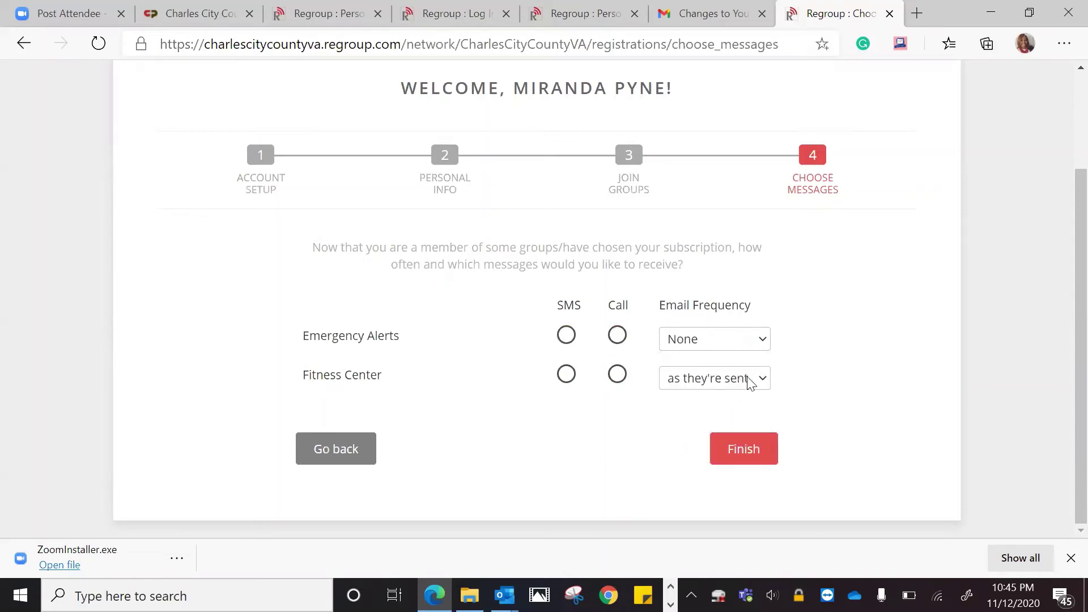
click(706, 346)
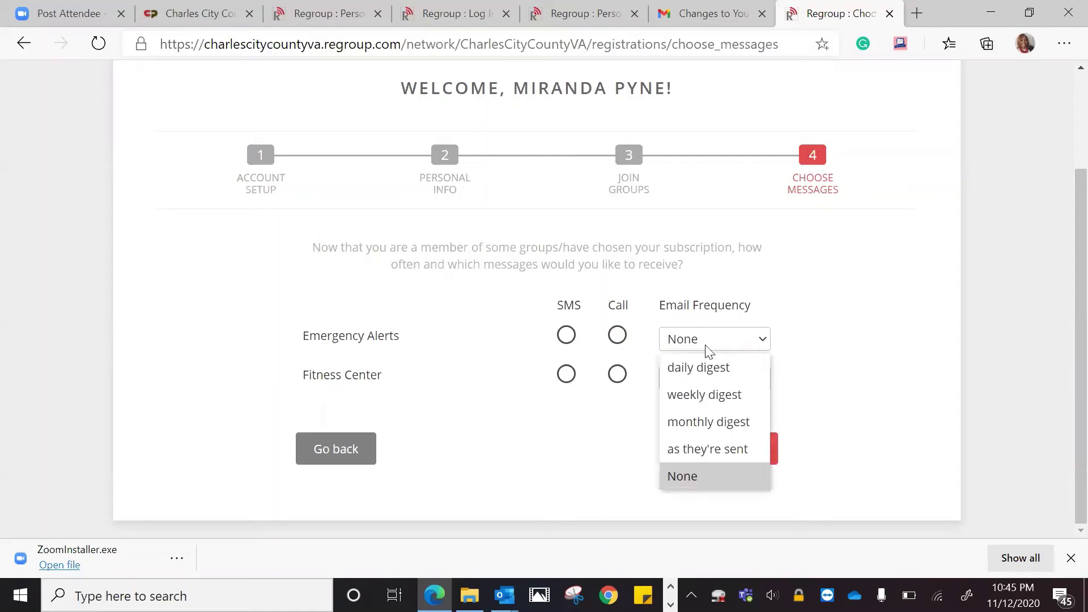
click(707, 449)
Set Fitness Center email to None and turn SMS and calls back on for both groups
click(745, 385)
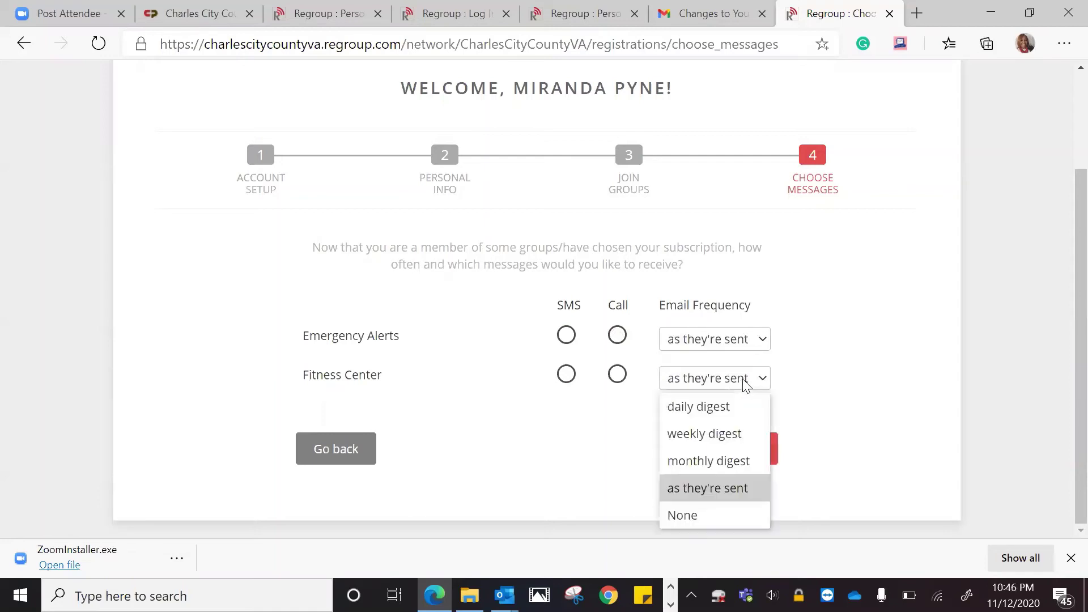
click(706, 512)
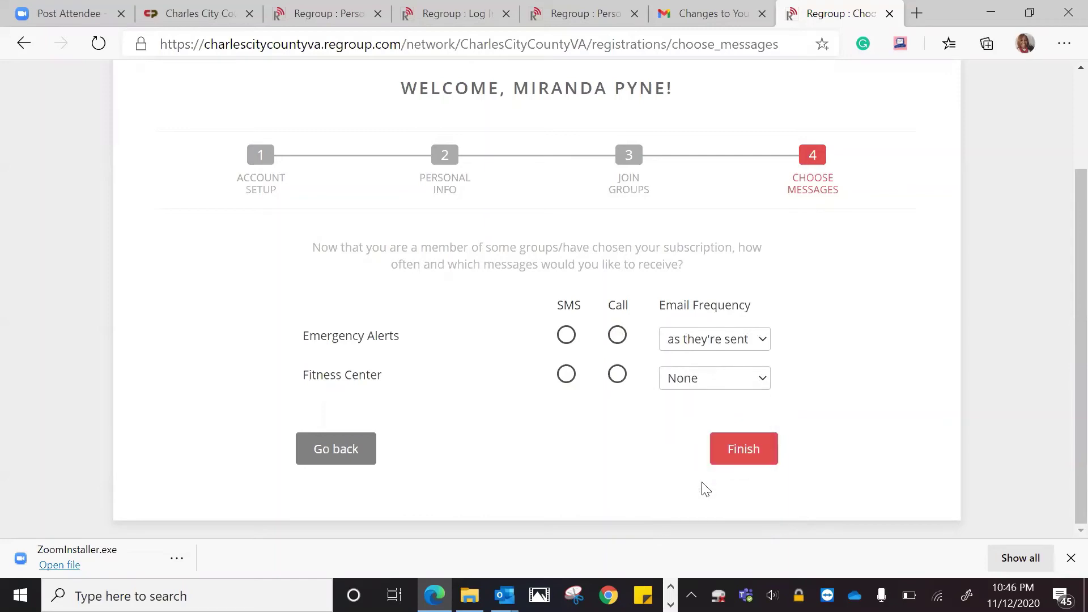
click(616, 376)
click(616, 335)
click(567, 336)
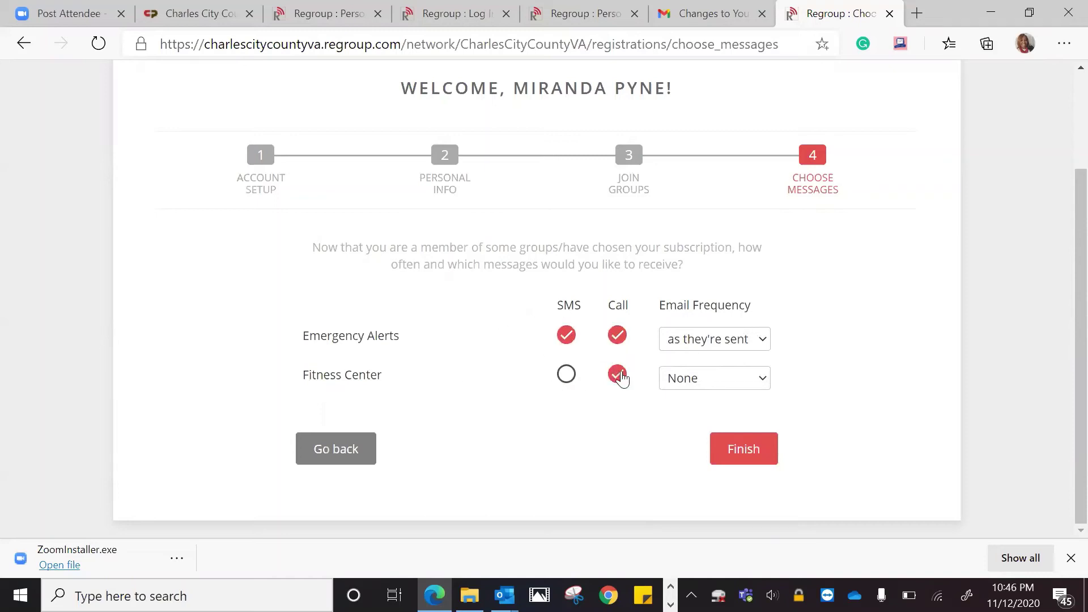
click(567, 375)
click(750, 454)
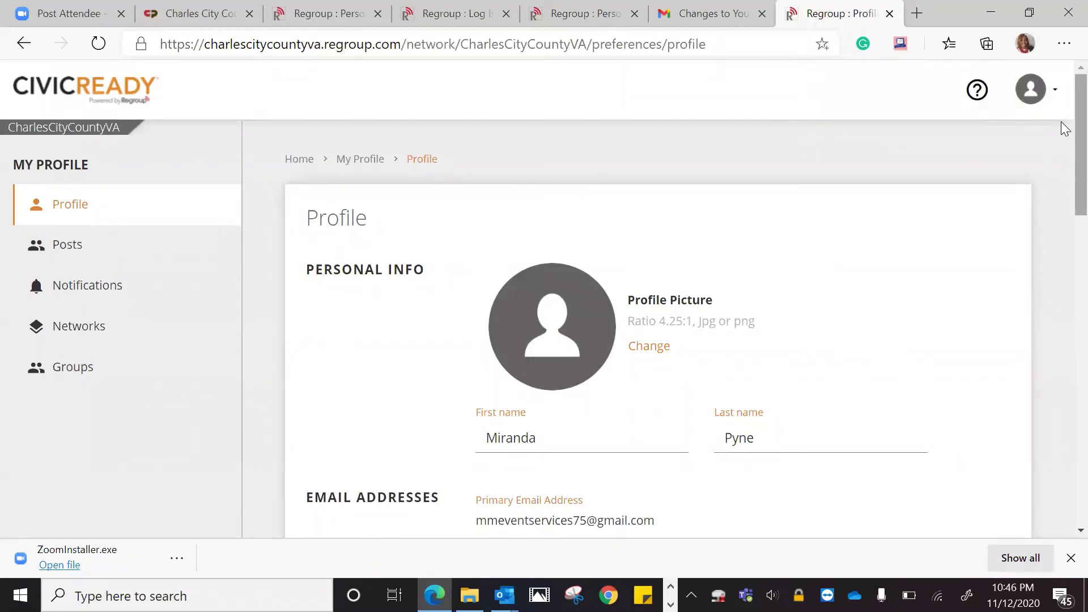
scroll(1064, 119, down, 3)
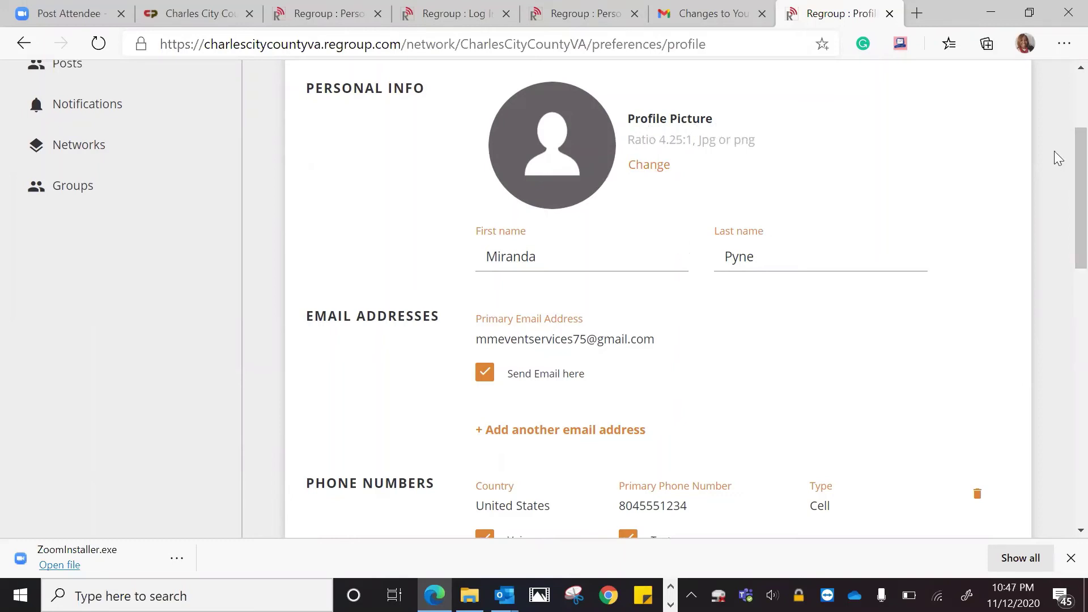
scroll(1064, 179, down, 1)
scroll(1064, 192, down, 2)
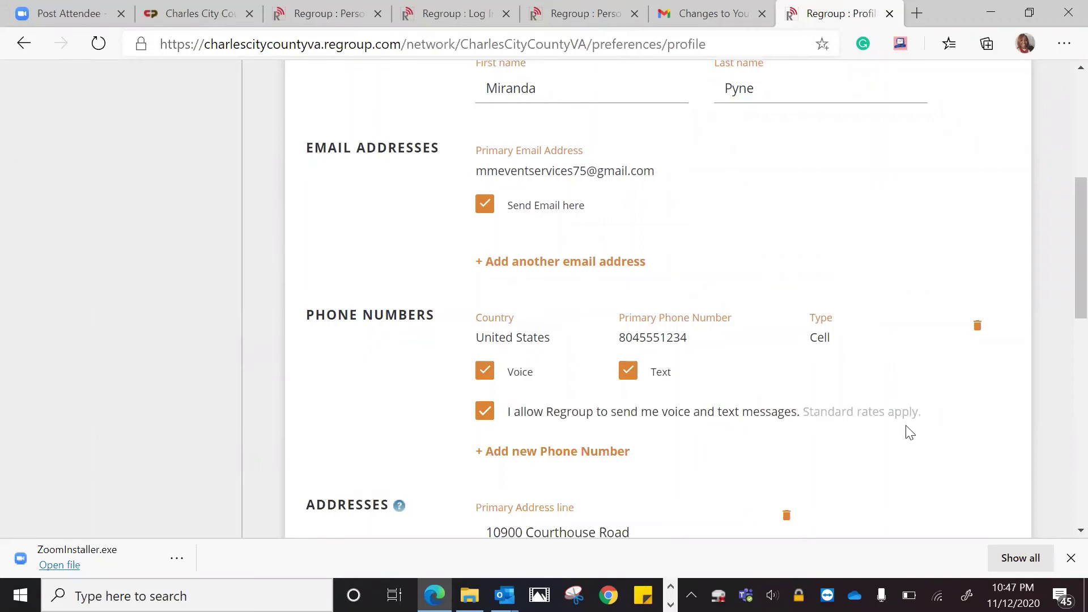
drag(1061, 213, 1062, 378)
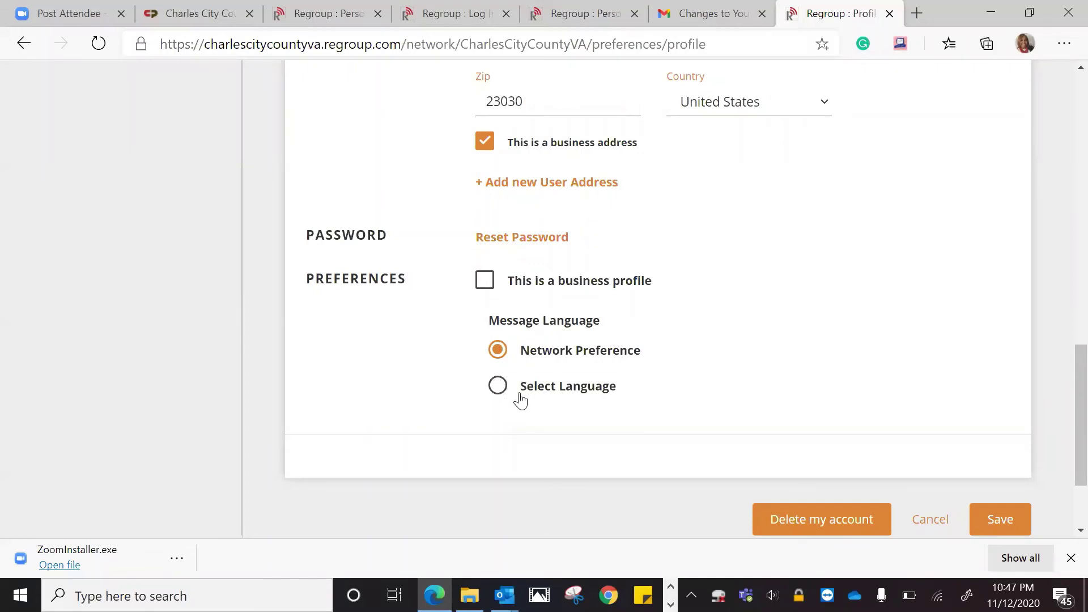
click(500, 396)
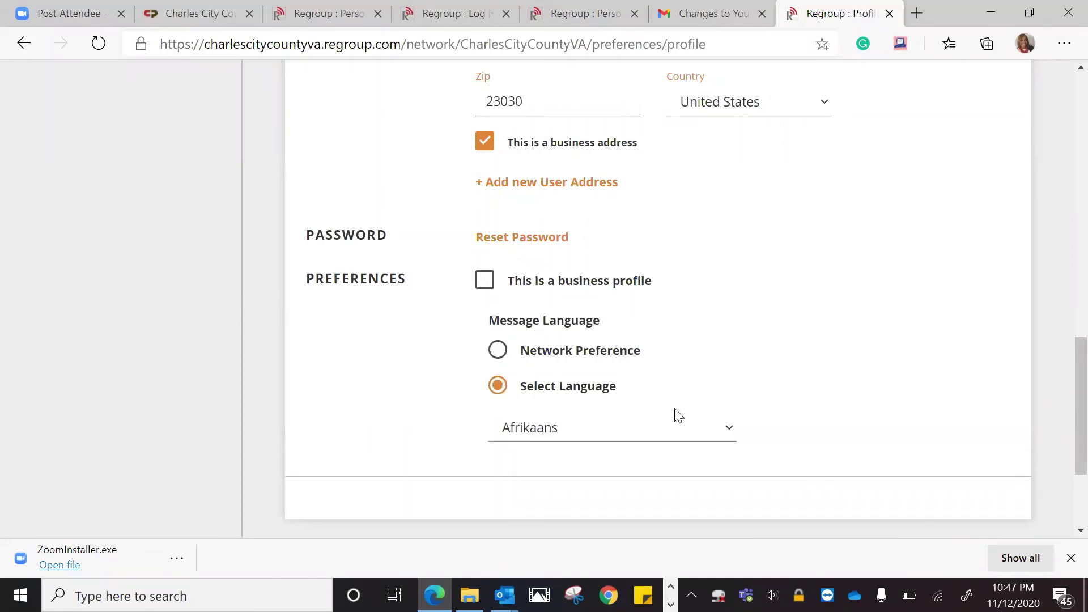
click(713, 423)
scroll(668, 269, down, 1)
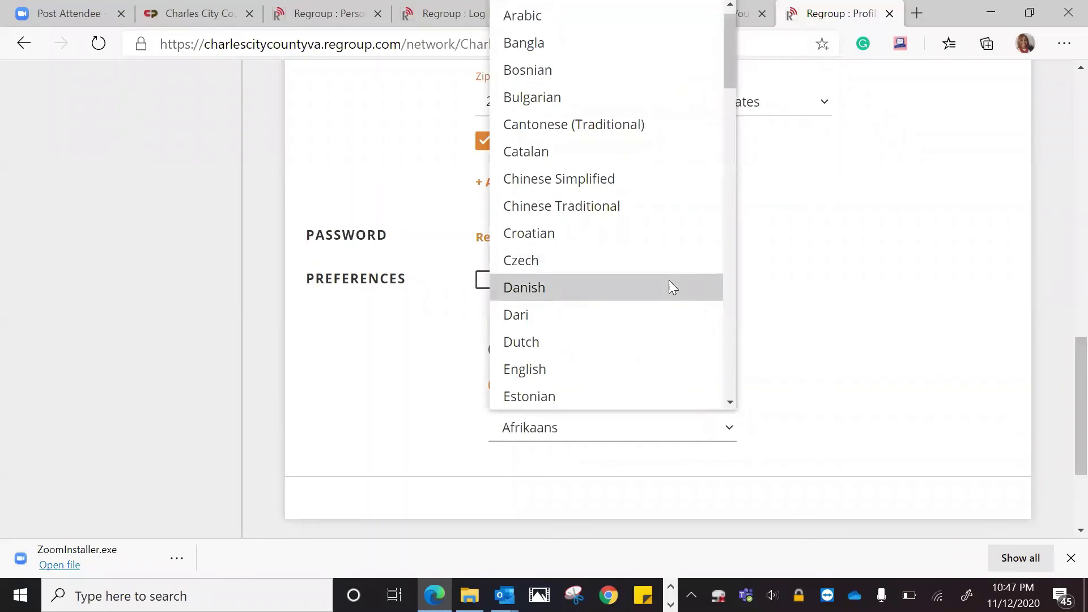
click(663, 365)
click(498, 352)
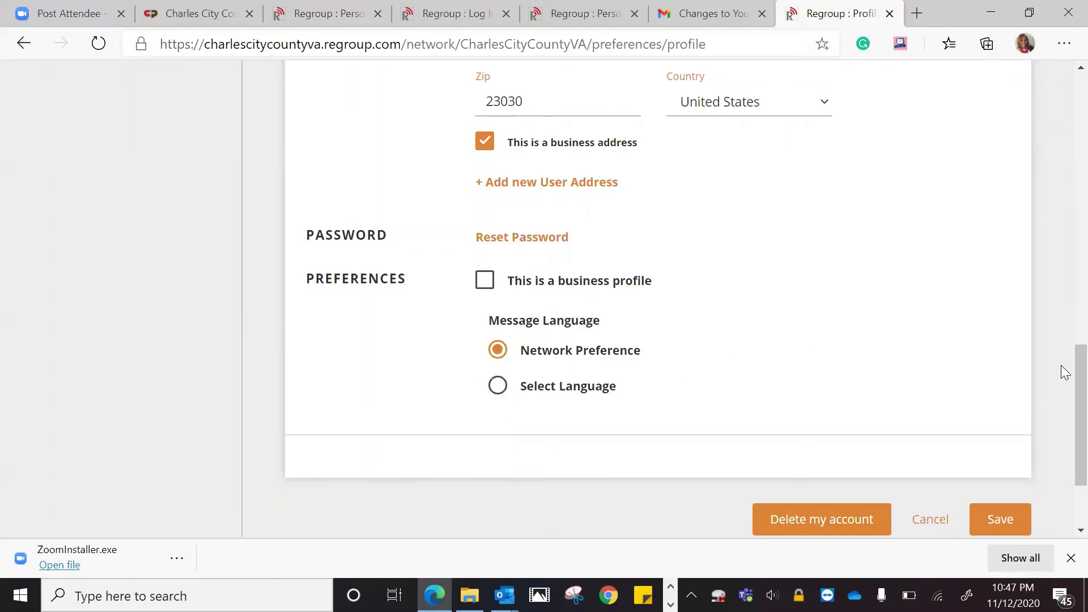
drag(1061, 388, 1065, 147)
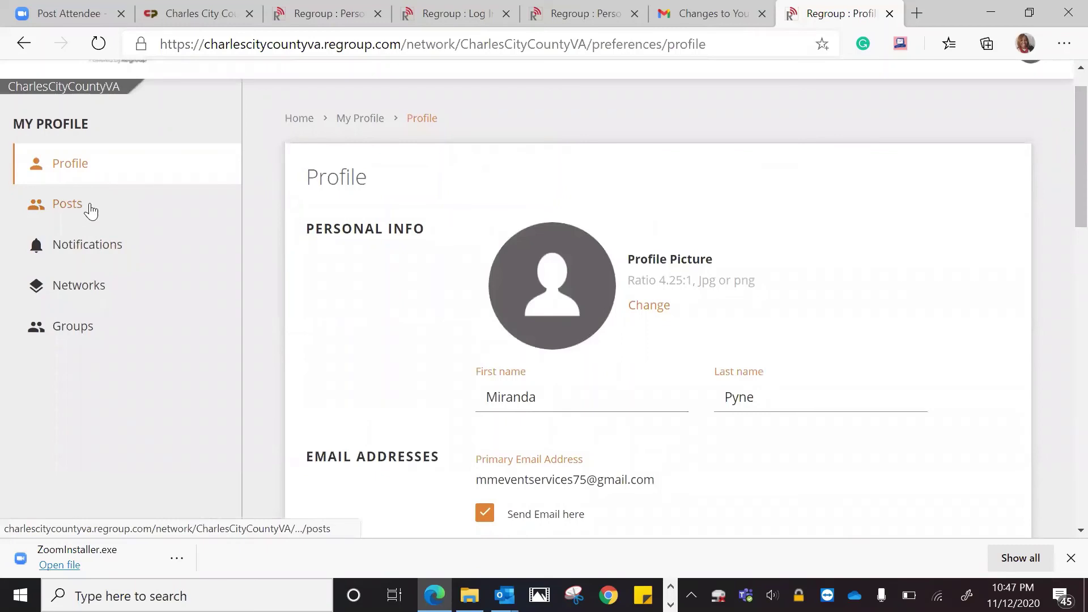
Open the Posts section and scroll through the All Posts table
click(90, 211)
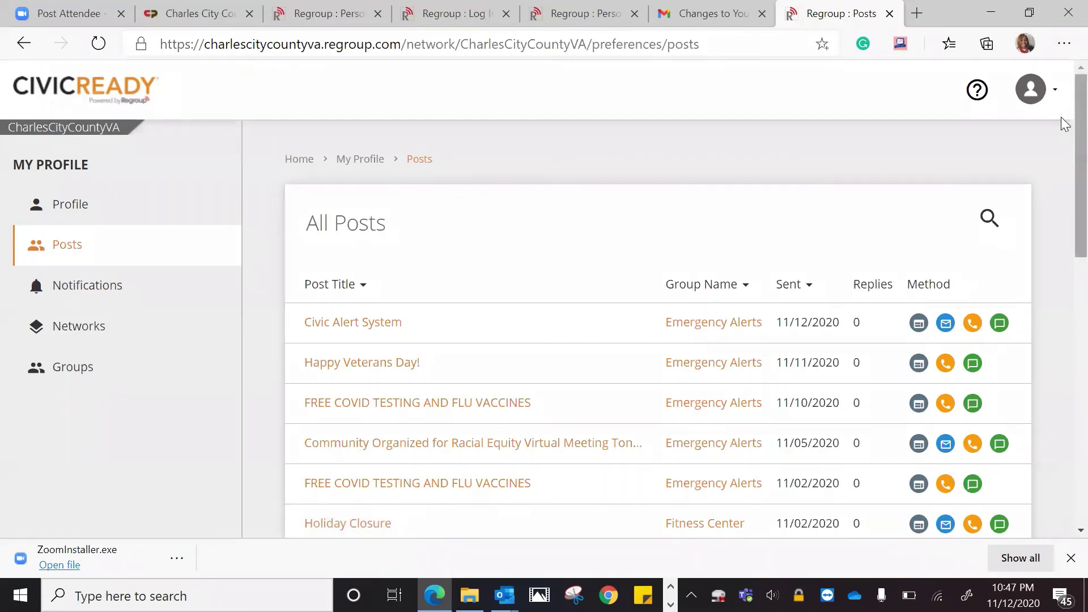
scroll(1062, 141, down, 2)
scroll(1064, 173, down, 5)
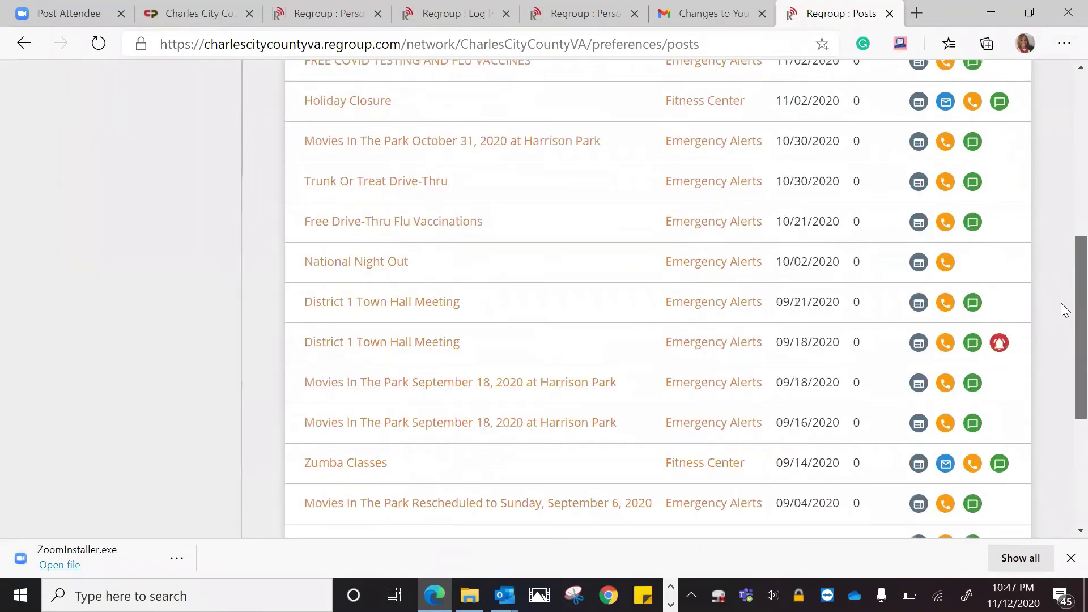
scroll(1062, 309, down, 5)
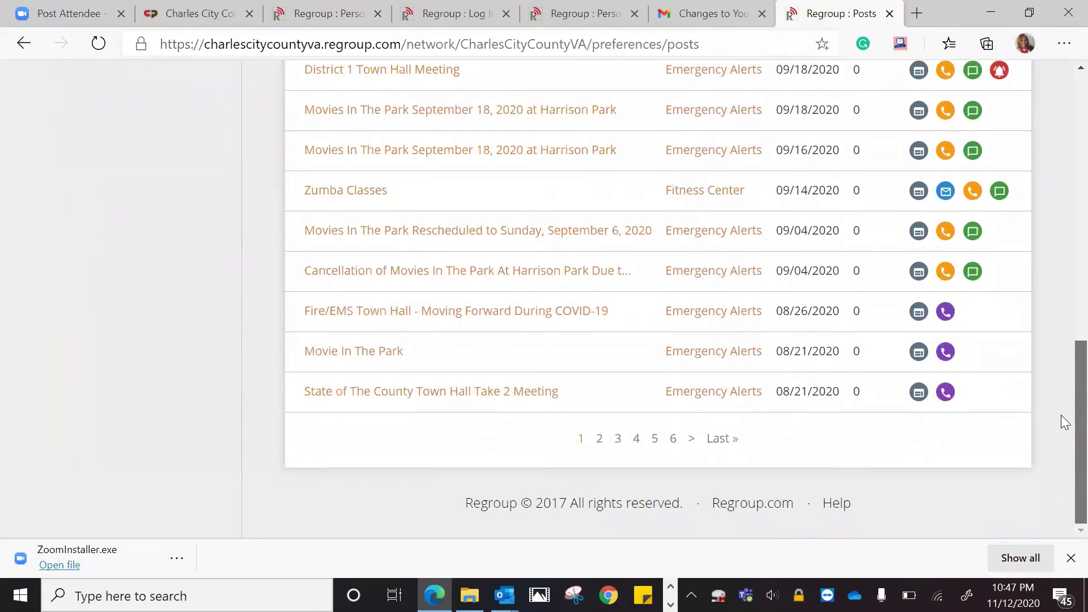
scroll(1062, 367, up, 3)
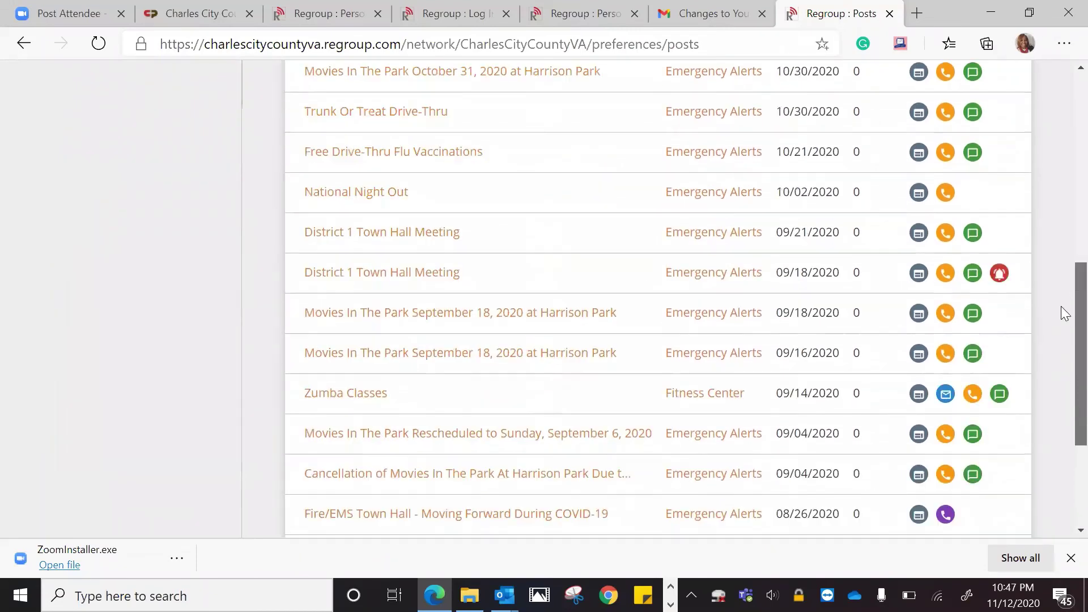
scroll(1060, 374, down, 3)
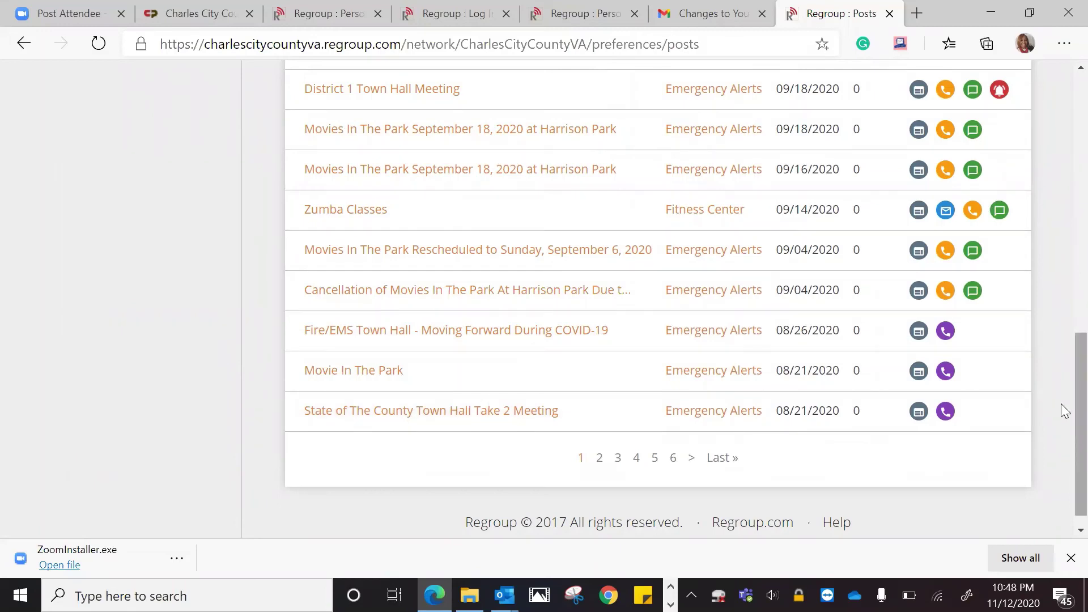
scroll(1063, 312, up, 8)
scroll(1063, 165, up, 3)
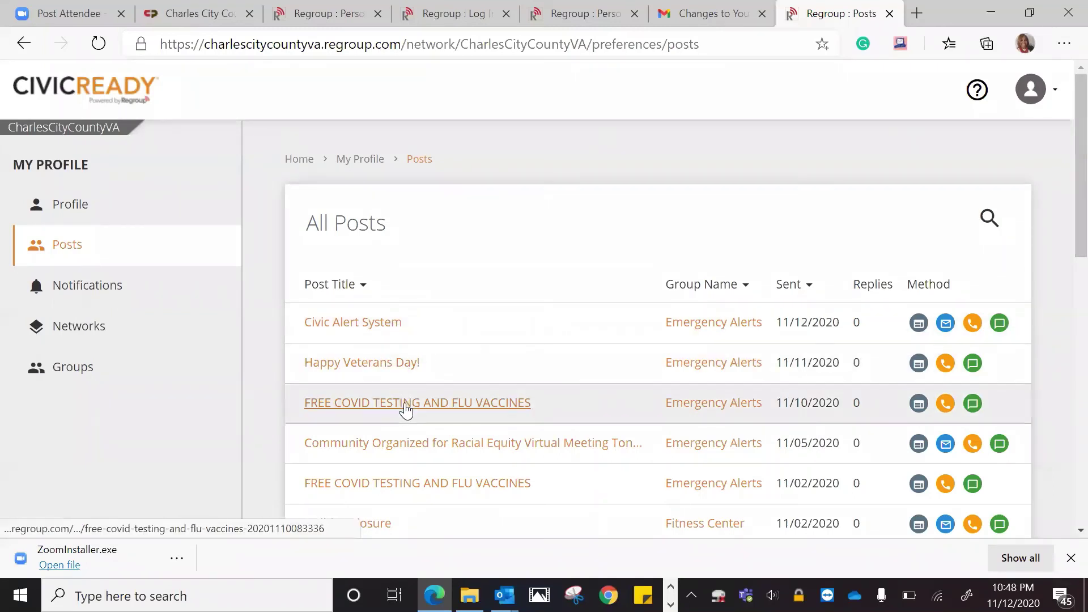
click(400, 364)
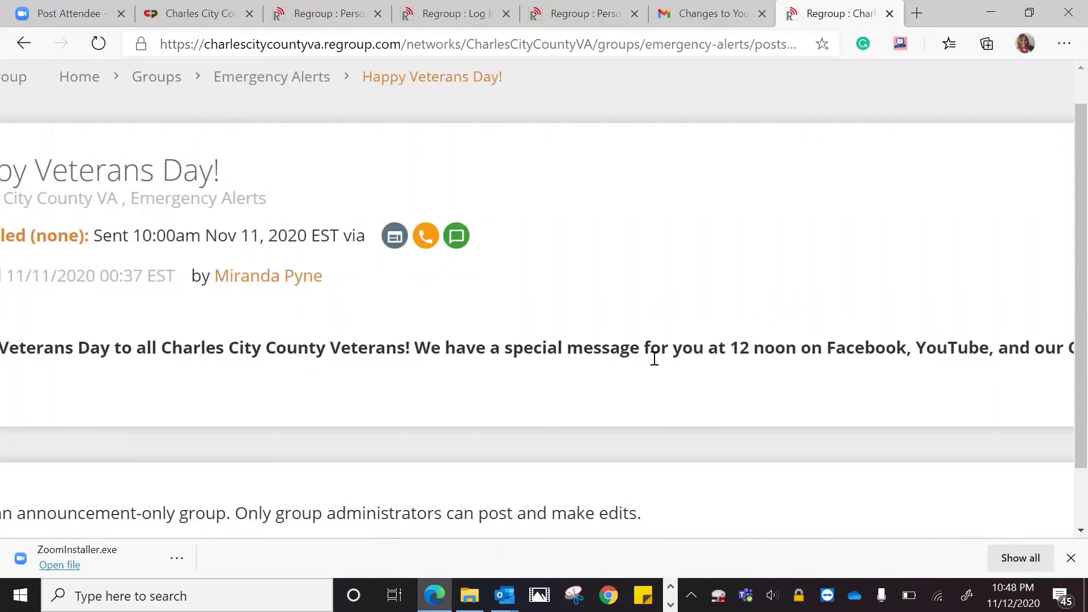
key(ctrl+0)
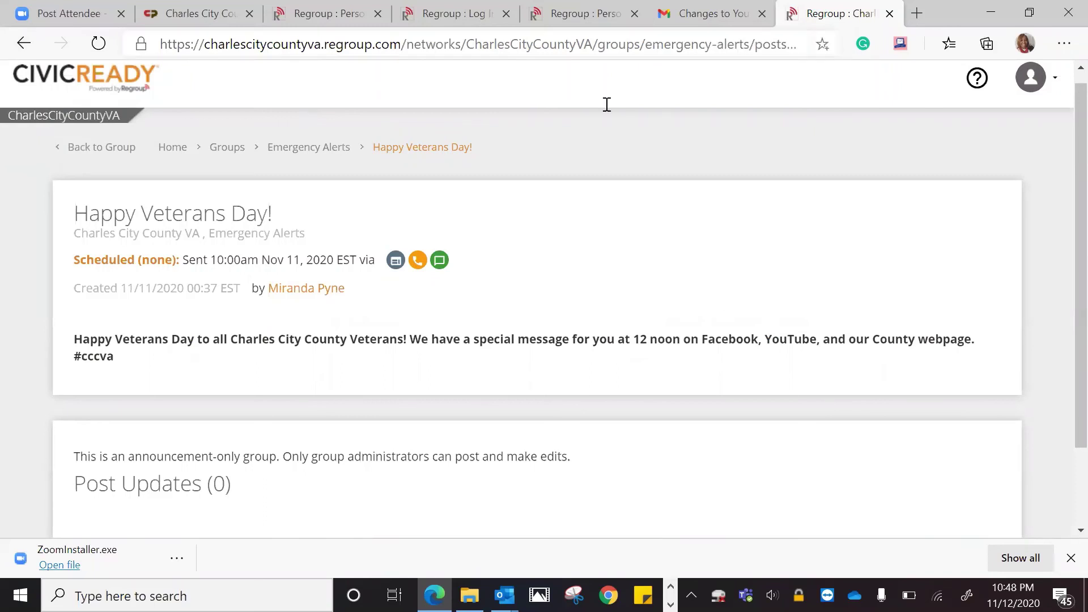
key(ctrl+shift+Tab)
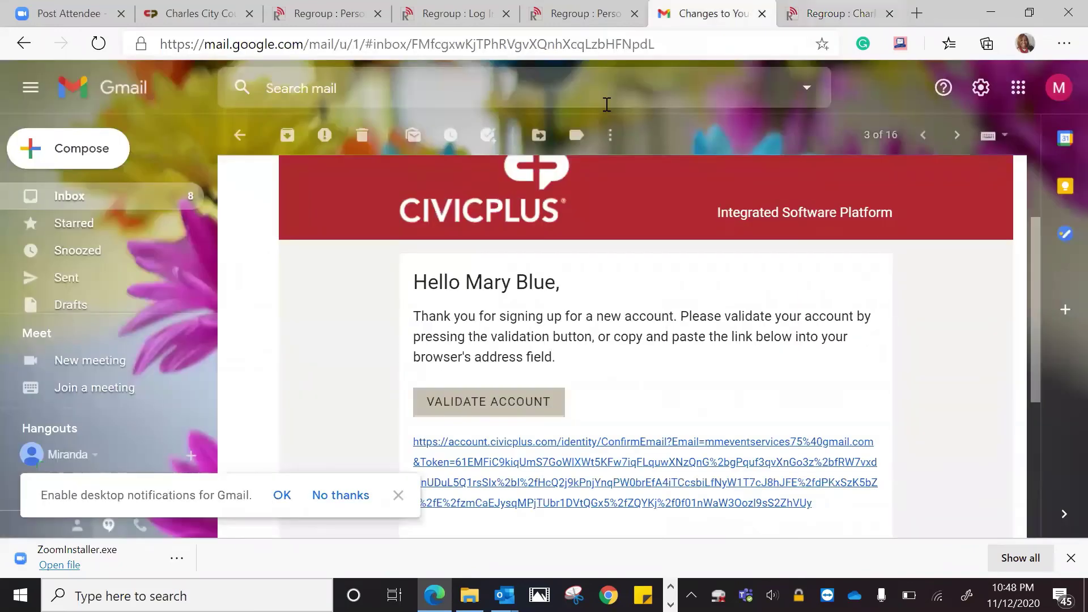
key(ctrl+Tab)
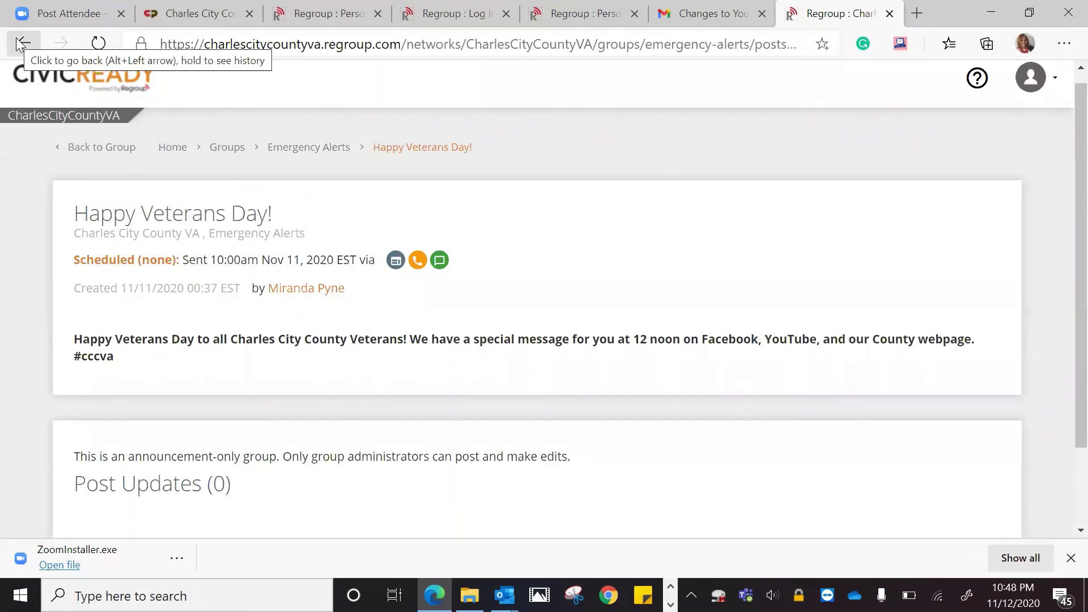
click(17, 43)
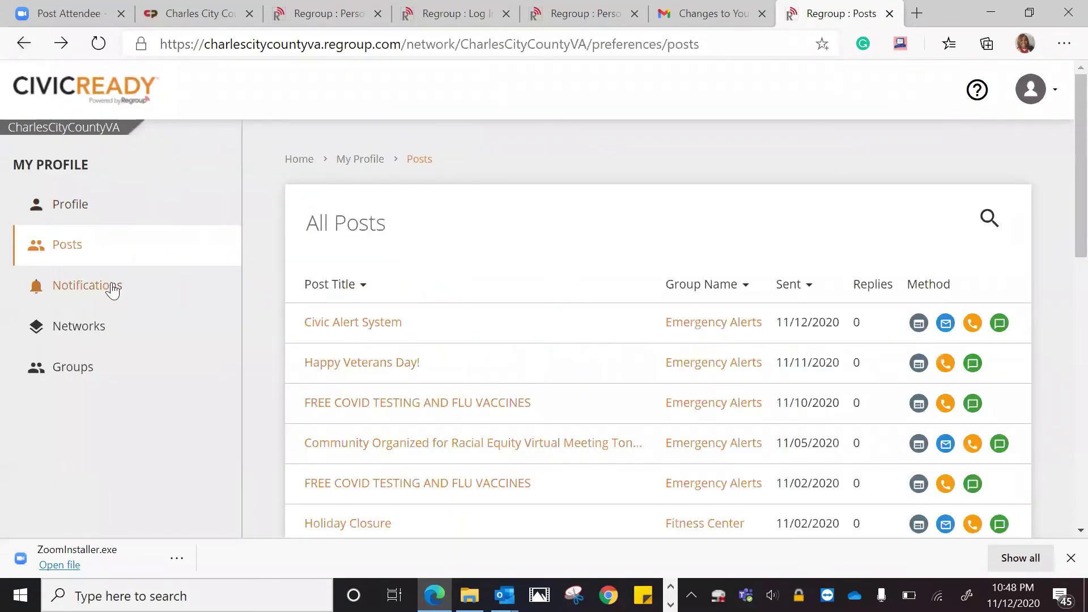
Open Notifications and save the Emergency Alerts and Fitness Center preferences
click(113, 285)
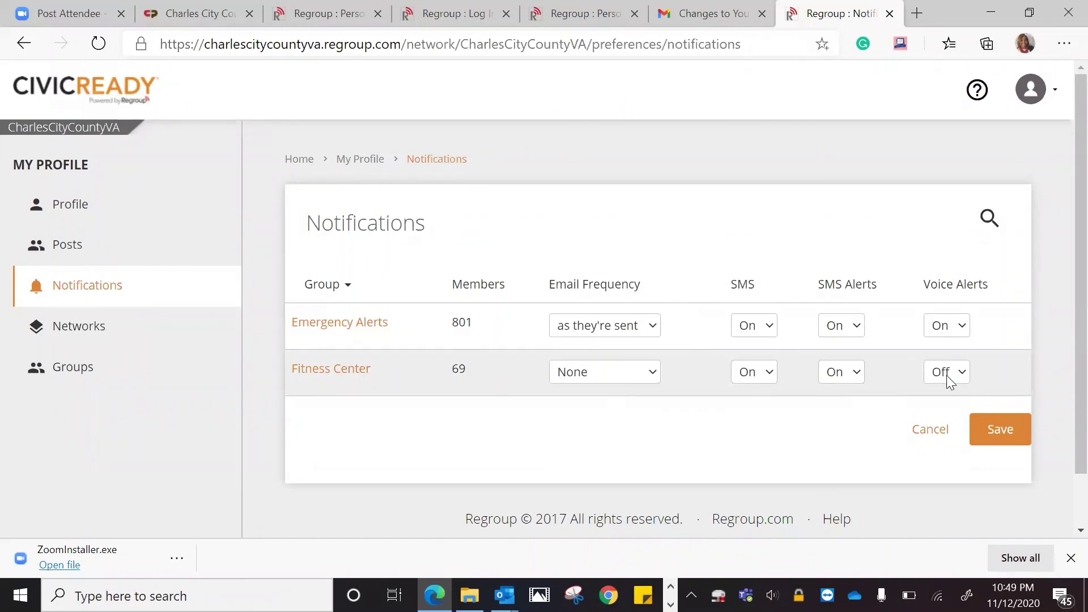
click(1017, 428)
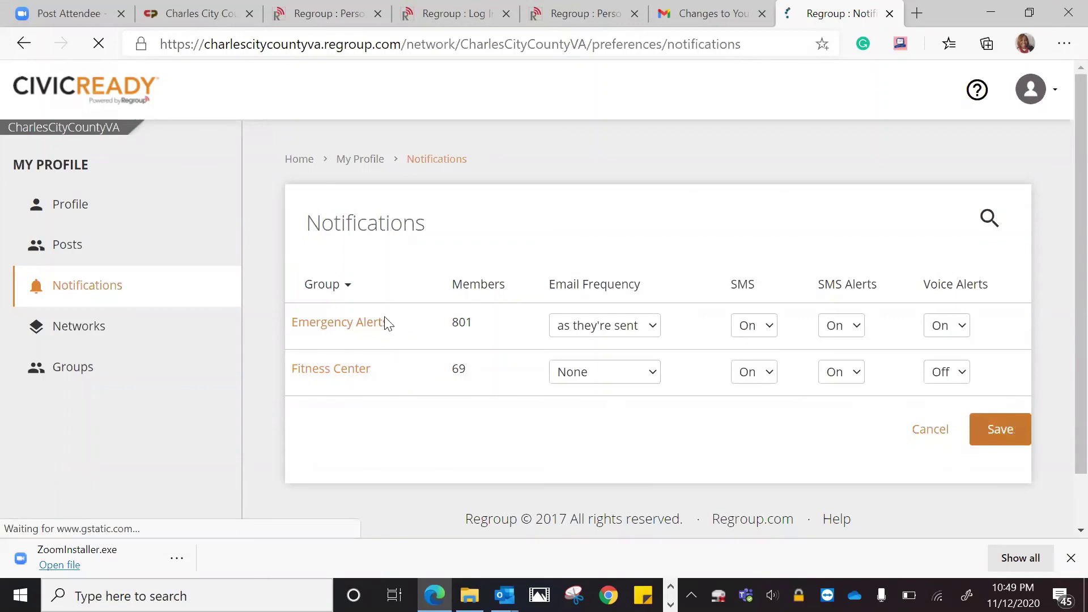
Check Networks, then open Groups and go to page 2 of the list
click(91, 327)
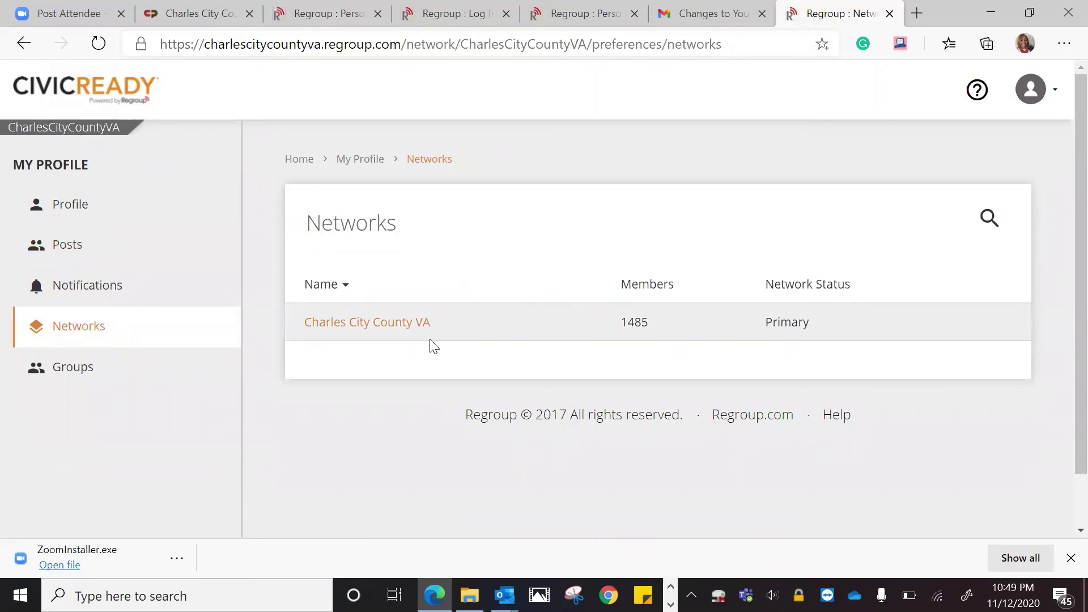
click(58, 373)
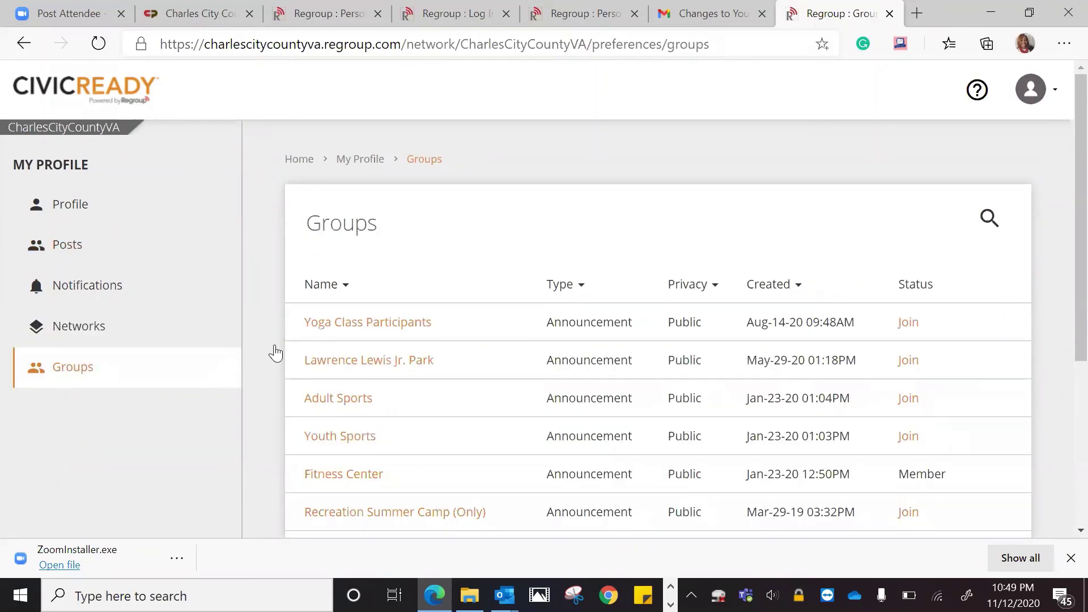
scroll(1062, 221, down, 2)
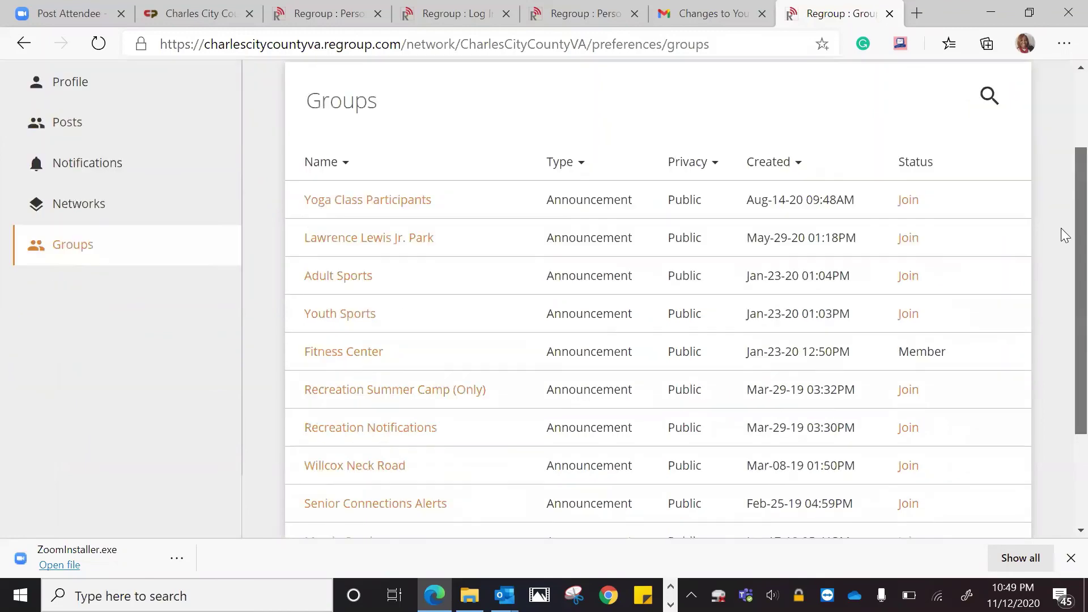
scroll(1062, 249, down, 2)
scroll(1064, 273, up, 1)
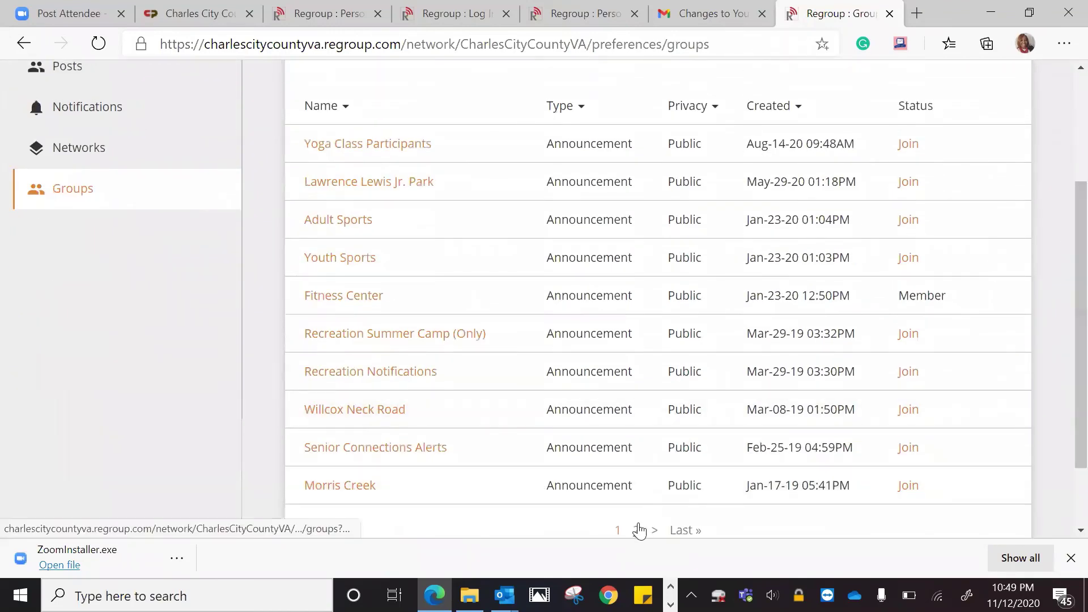
click(637, 529)
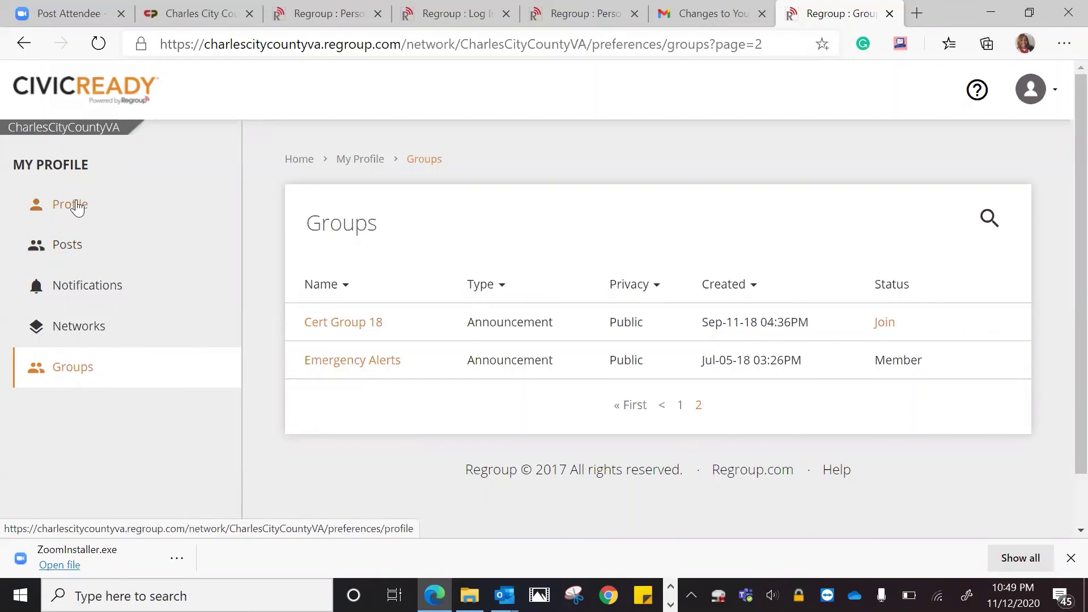
Return to the Profile section, then try the Home breadcrumb twice
click(76, 206)
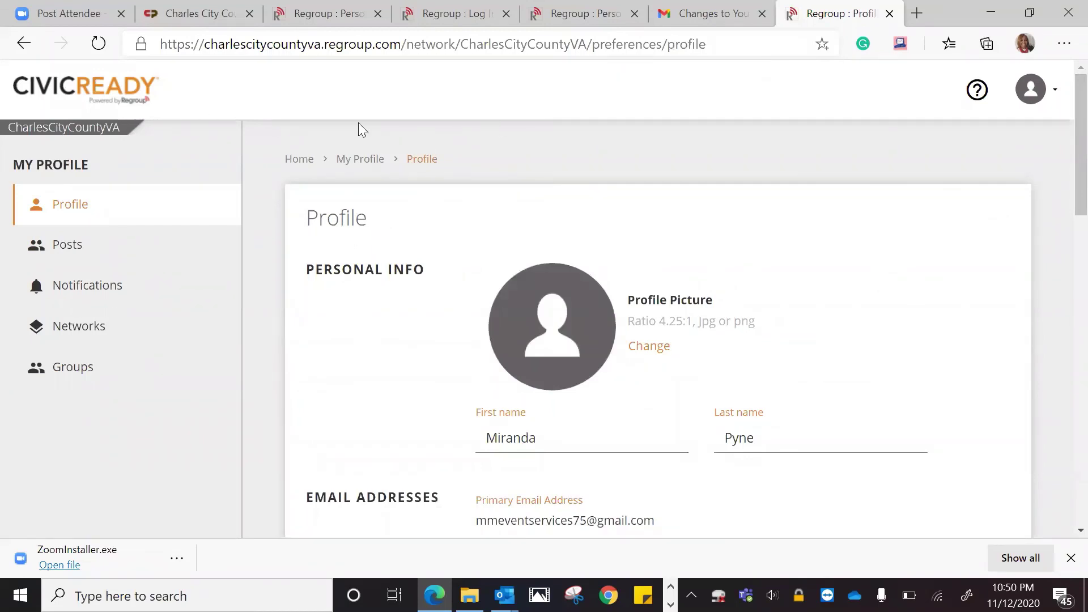
click(301, 159)
click(305, 162)
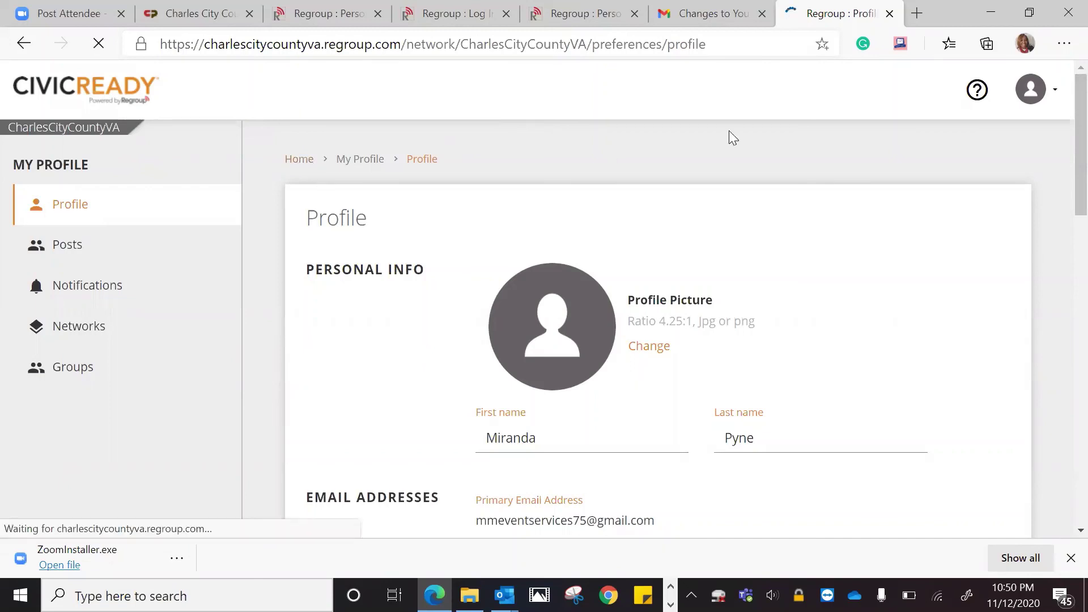